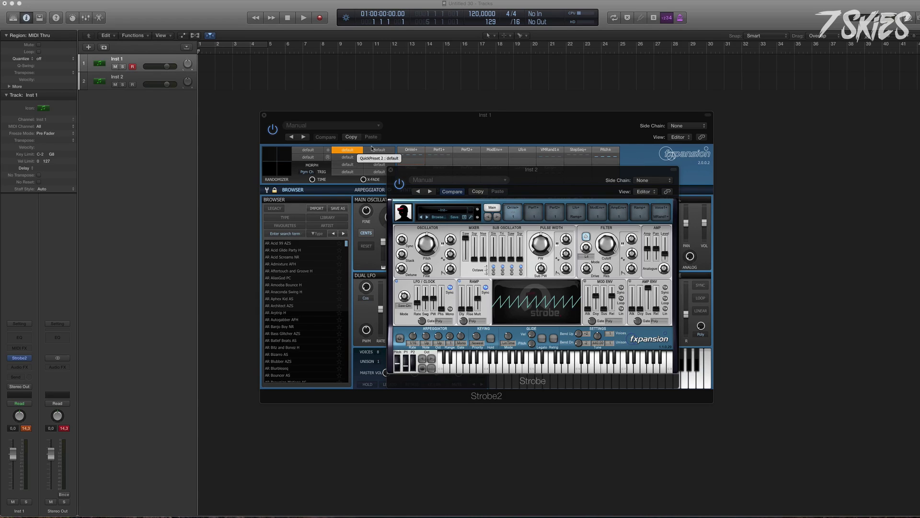
Open the Strobe instrument from the Inst 2 track and arrange its window beside the Strobe2 window
{"action": "left_click", "coordinate": [391, 170]}
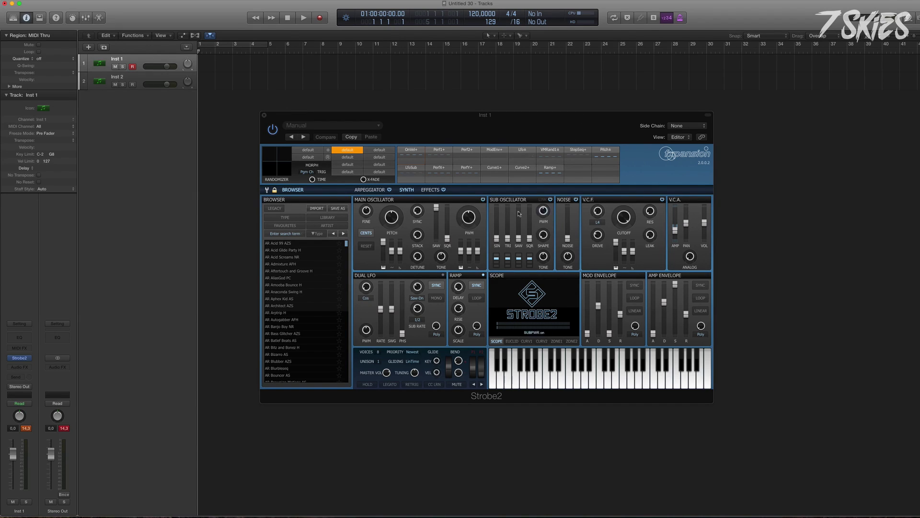
{"action": "left_click", "coordinate": [128, 77]}
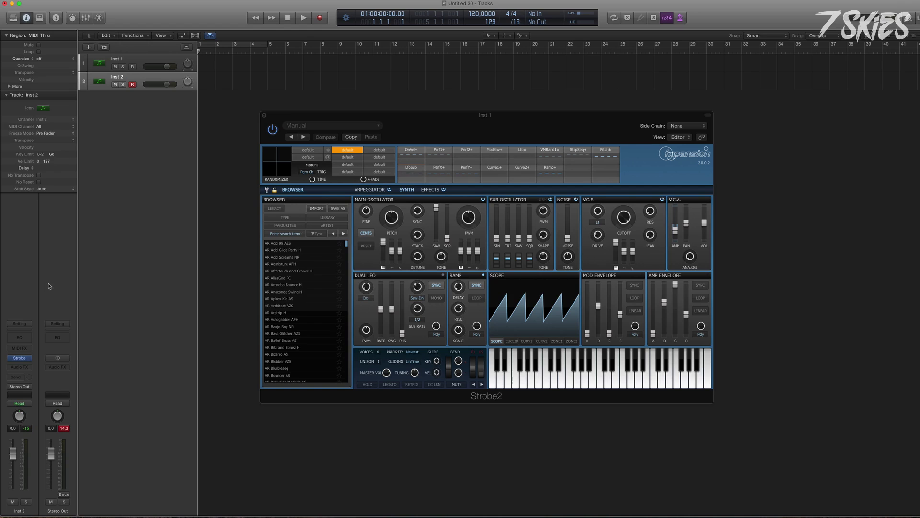
{"action": "left_click", "coordinate": [22, 360]}
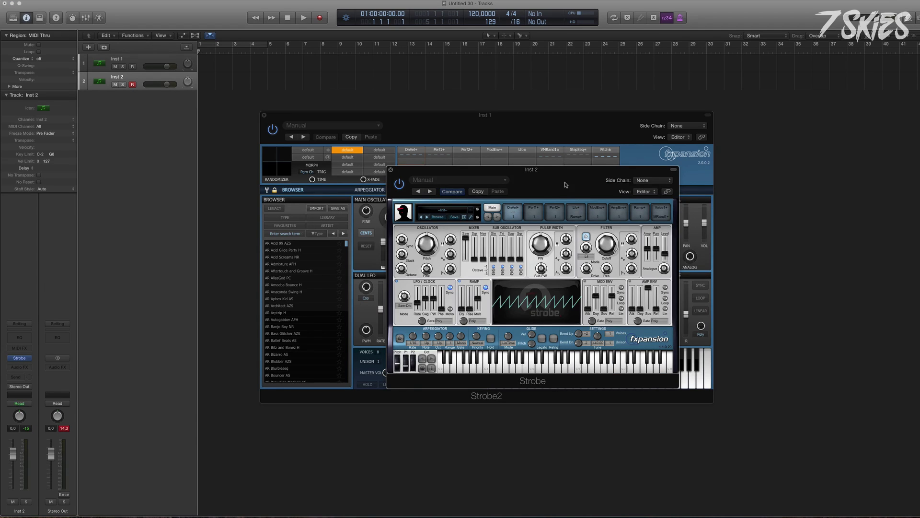
{"action": "left_click_drag", "start_coordinate": [567, 185], "coordinate": [812, 183]}
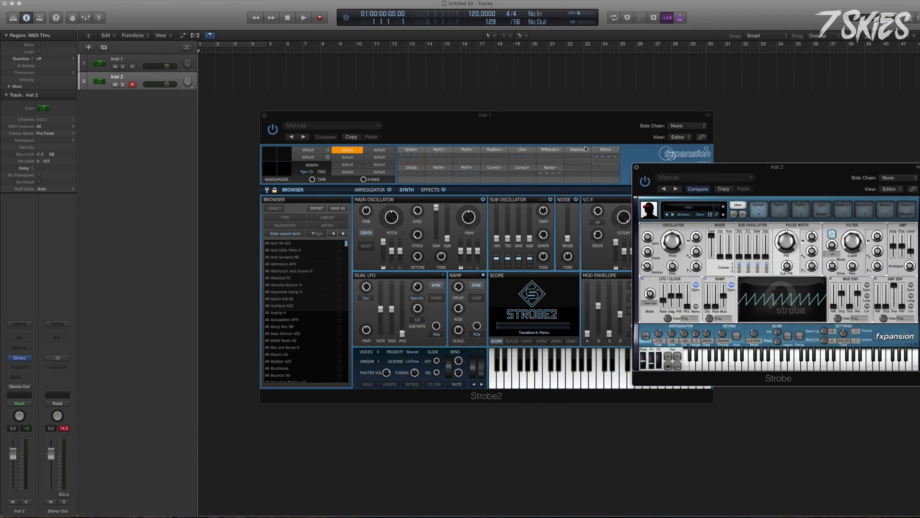
{"action": "left_click_drag", "start_coordinate": [624, 117], "coordinate": [533, 120]}
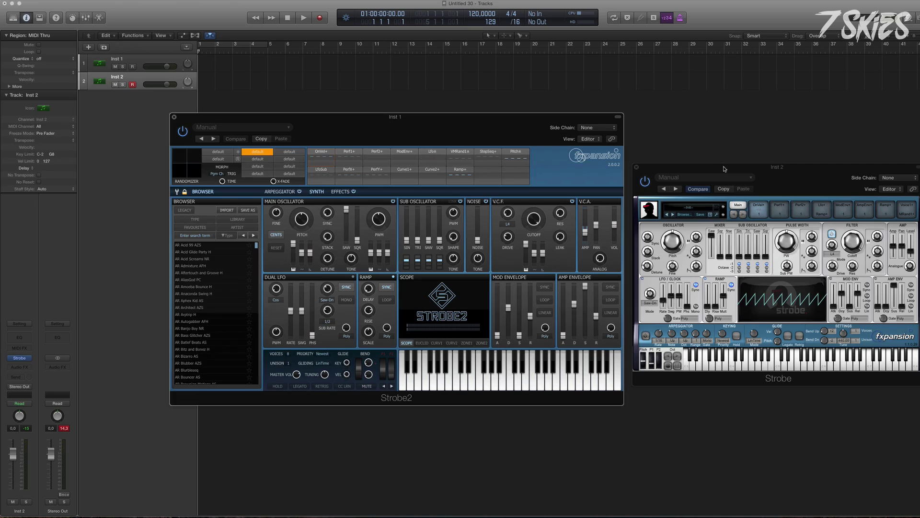
{"action": "left_click_drag", "start_coordinate": [725, 169], "coordinate": [719, 152]}
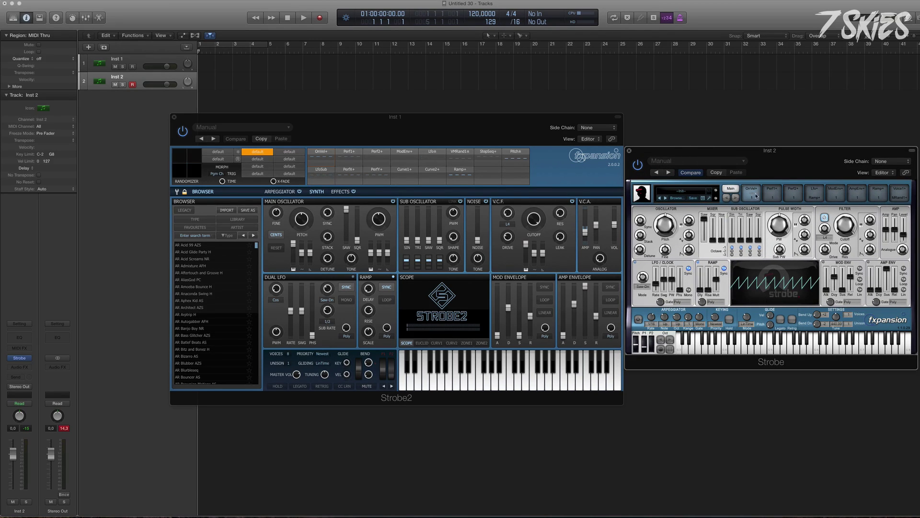
Compare the original Strobe's noise control in the mixer with Strobe2's main oscillator tone control
{"action": "mouse_move", "coordinate": [751, 220]}
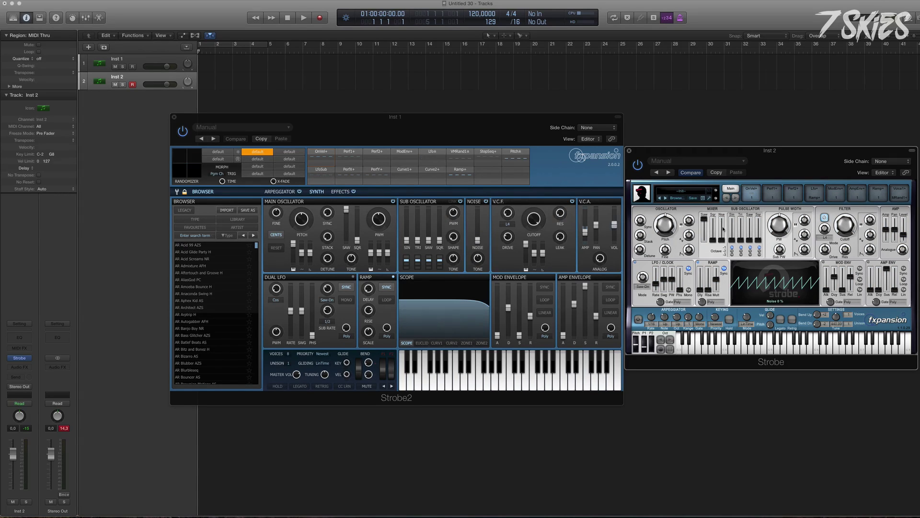
{"action": "left_click_drag", "start_coordinate": [723, 240], "coordinate": [724, 251]}
{"action": "left_click", "coordinate": [373, 267]}
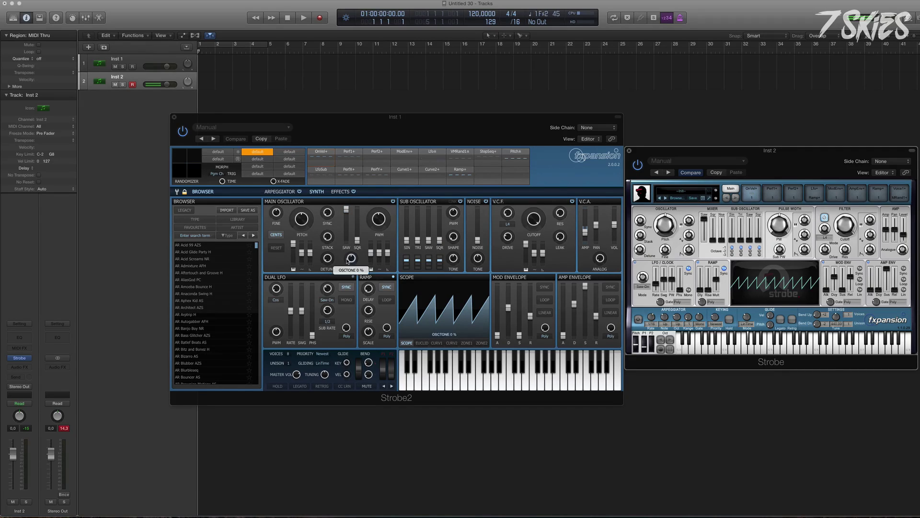
{"action": "left_click", "coordinate": [350, 259]}
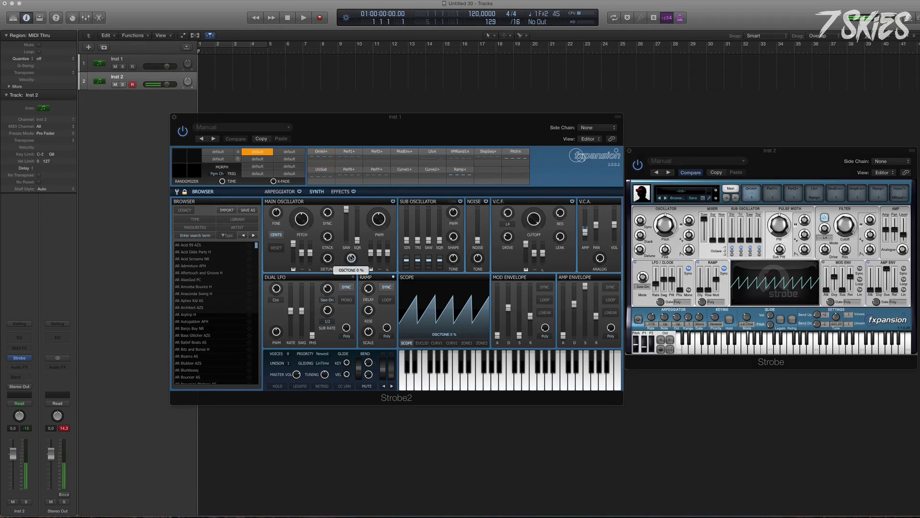
Return to the Inst 1 track with the old Strobe window closed and sweep Strobe2's main oscillator tone
{"action": "left_click", "coordinate": [141, 60]}
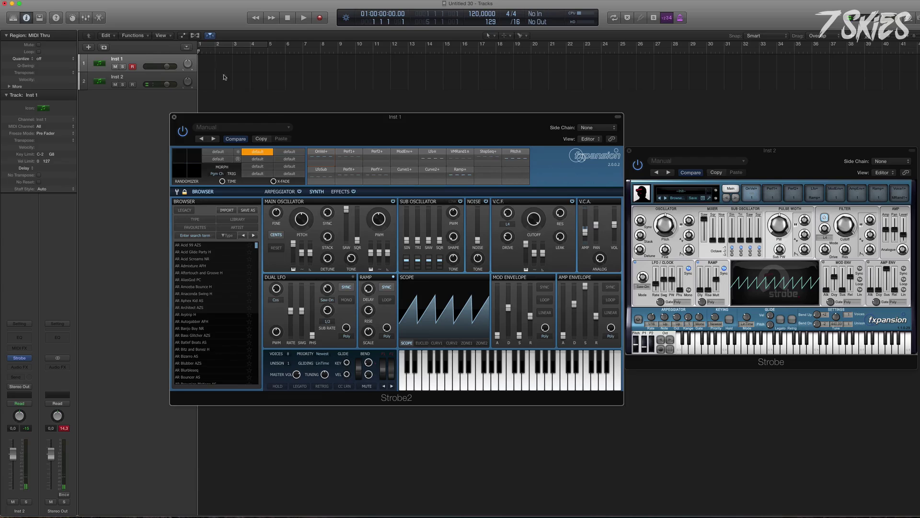
{"action": "left_click", "coordinate": [630, 152]}
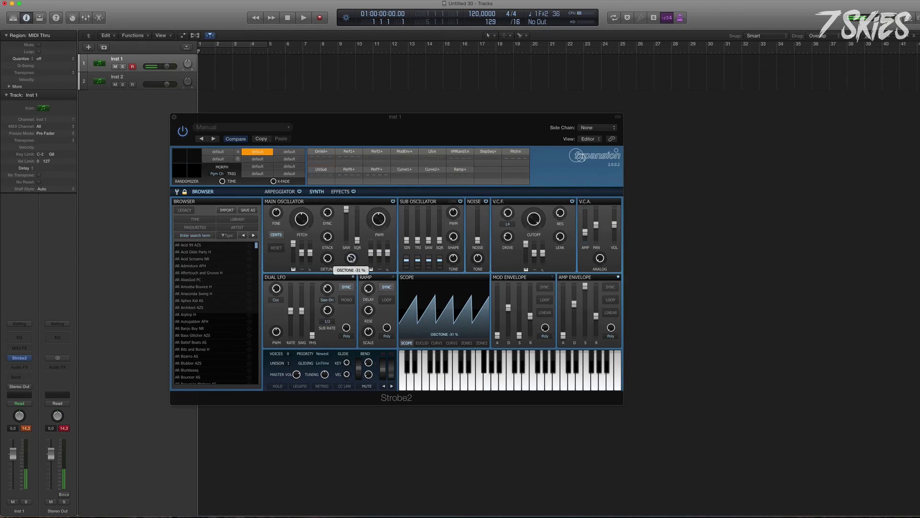
{"action": "mouse_move", "coordinate": [352, 259]}
{"action": "left_mouse_down"}
{"action": "mouse_move", "coordinate": [353, 238]}
{"action": "mouse_move", "coordinate": [352, 277]}
{"action": "mouse_move", "coordinate": [351, 249]}
{"action": "left_mouse_up"}
{"action": "left_click", "coordinate": [351, 258]}
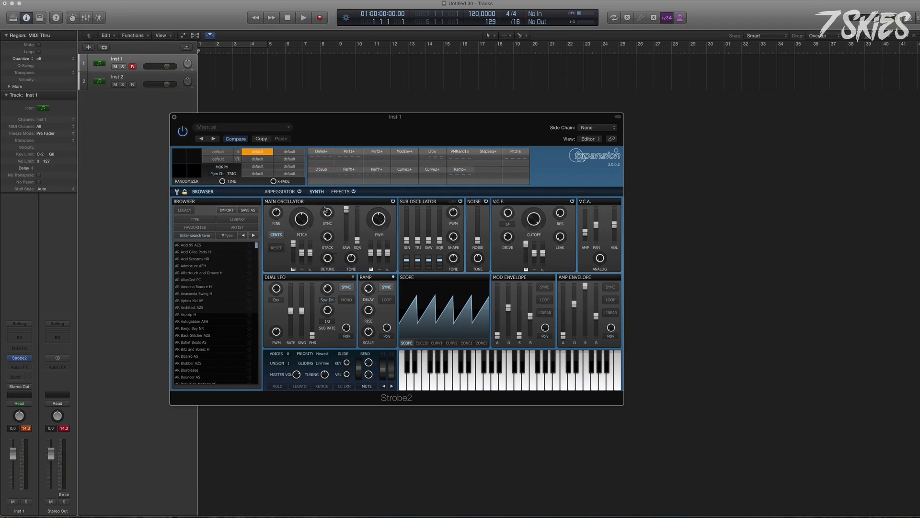
Raise the sub oscillator's saw level to full and sweep the sub oscillator's tone
{"action": "left_click", "coordinate": [454, 259]}
{"action": "left_click_drag", "start_coordinate": [410, 238], "coordinate": [429, 210]}
{"action": "left_click_drag", "start_coordinate": [454, 249], "coordinate": [430, 280]}
{"action": "mouse_move", "coordinate": [455, 220]}
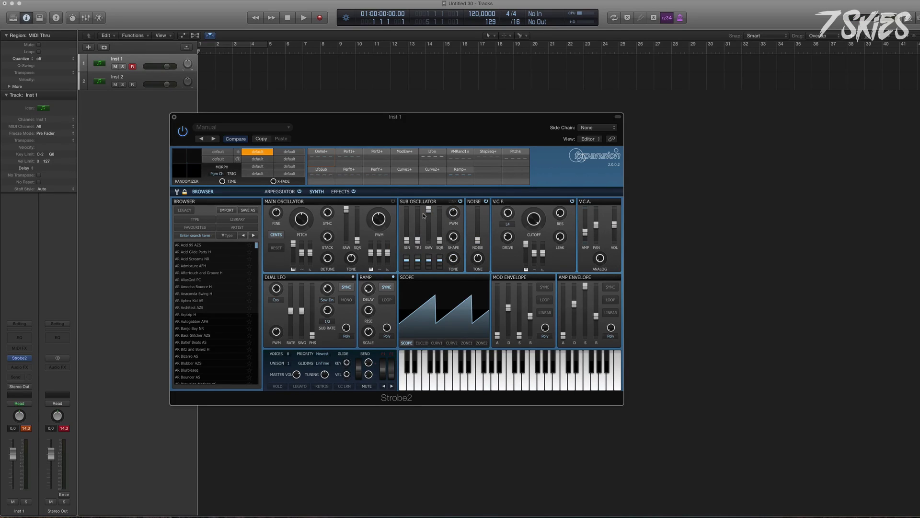
{"action": "mouse_move", "coordinate": [451, 256]}
Switch the main oscillator on and toggle the sub oscillator's link on and back off
{"action": "left_click", "coordinate": [392, 202]}
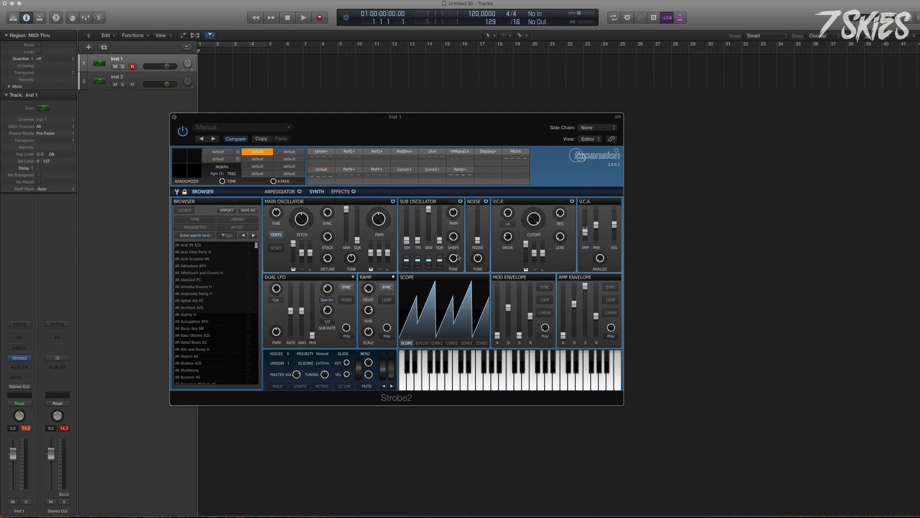
{"action": "mouse_move", "coordinate": [454, 260]}
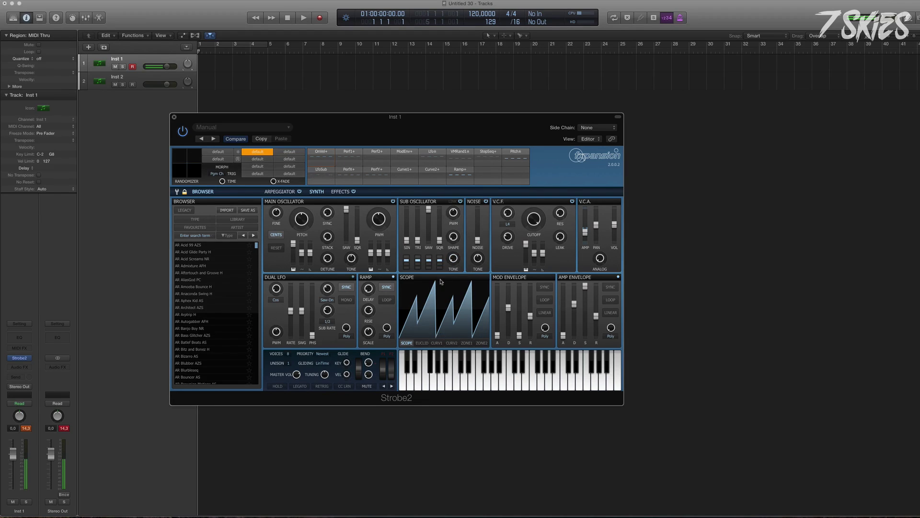
{"action": "left_click", "coordinate": [453, 202]}
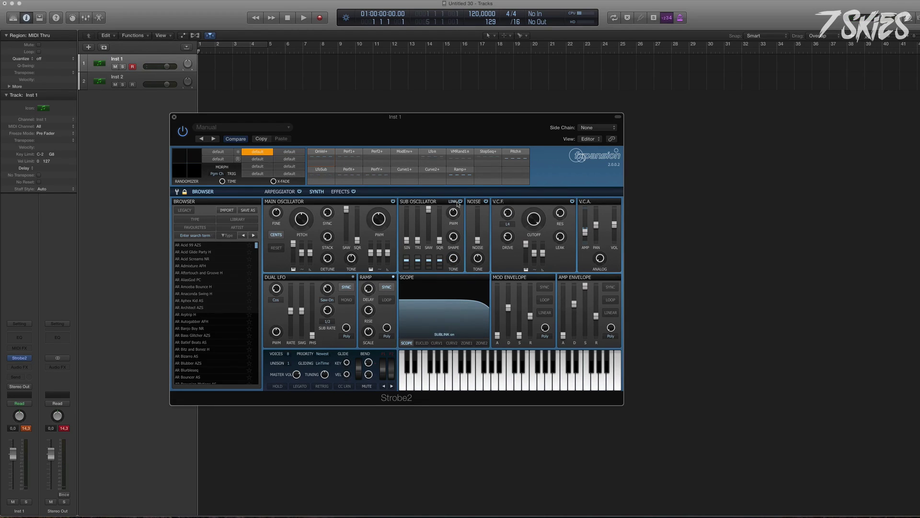
{"action": "left_click", "coordinate": [453, 203]}
Switch off the main oscillator, raise the noise level to full and adjust the noise tone
{"action": "left_click", "coordinate": [393, 201]}
{"action": "left_click_drag", "start_coordinate": [476, 241], "coordinate": [478, 205]}
{"action": "left_click_drag", "start_coordinate": [478, 258], "coordinate": [477, 264]}
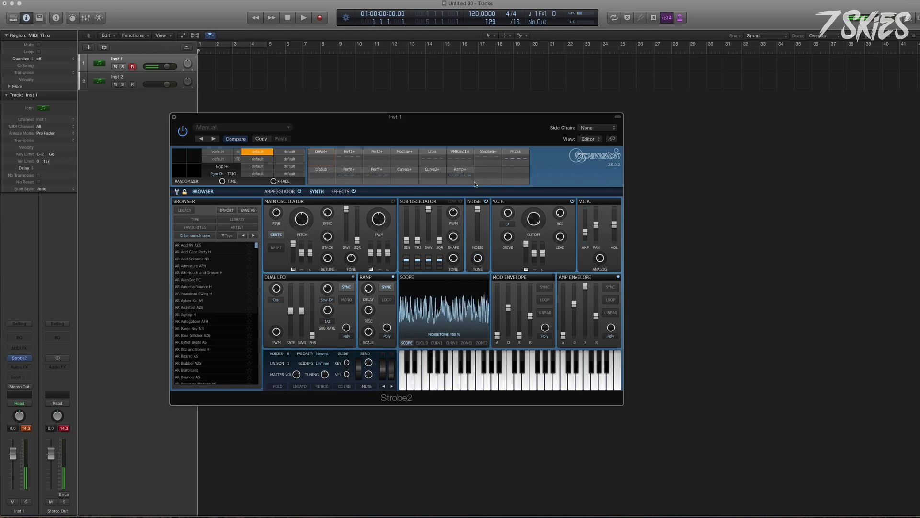
{"action": "left_click", "coordinate": [483, 235]}
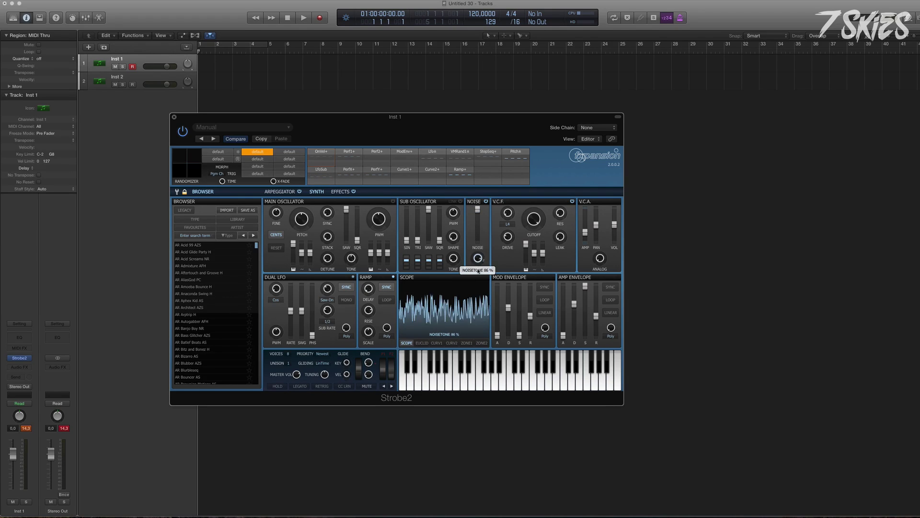
Sweep the noise tone downward and bring the noise level back down to zero
{"action": "mouse_move", "coordinate": [482, 243]}
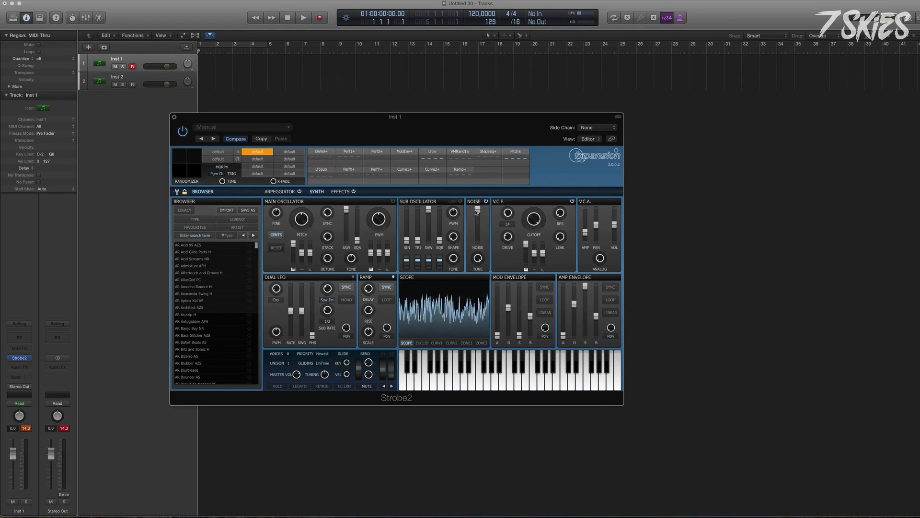
{"action": "left_click_drag", "start_coordinate": [480, 257], "coordinate": [478, 273]}
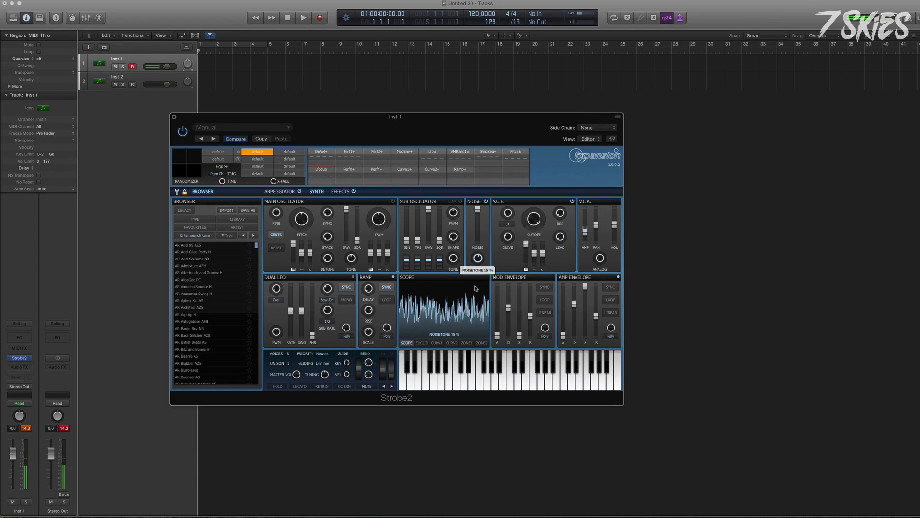
{"action": "left_click_drag", "start_coordinate": [476, 239], "coordinate": [478, 285]}
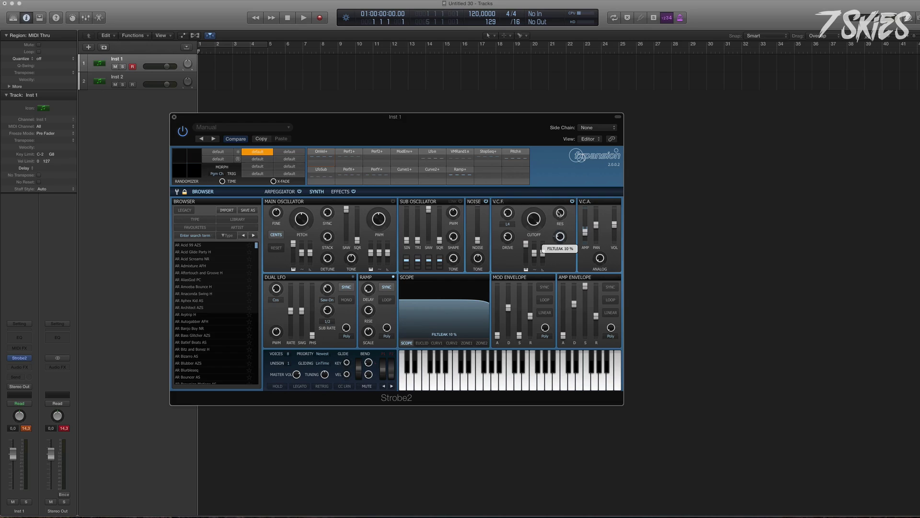
Lower the V.C.F. cutoff to +25.00 st and sweep the filter leak
{"action": "mouse_move", "coordinate": [558, 212]}
{"action": "left_mouse_down"}
{"action": "mouse_move", "coordinate": [552, 179]}
{"action": "mouse_move", "coordinate": [551, 210]}
{"action": "left_mouse_up"}
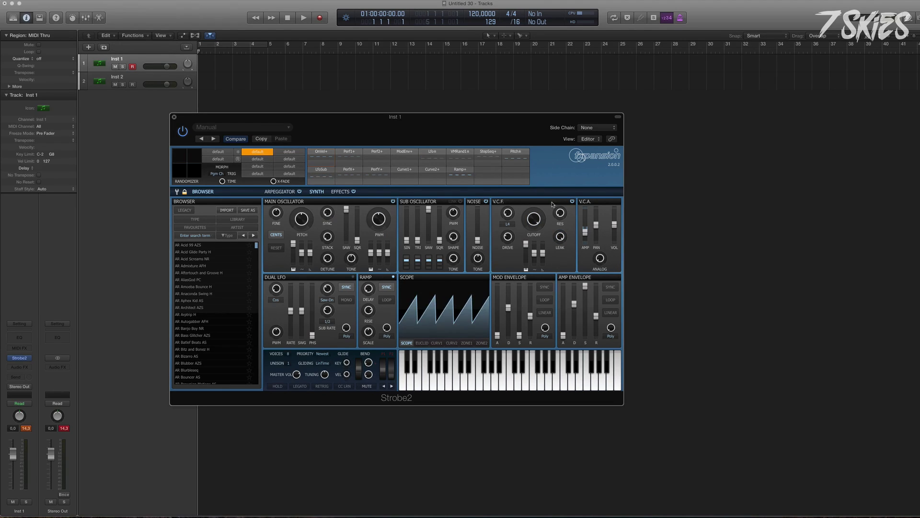
{"action": "left_click_drag", "start_coordinate": [534, 219], "coordinate": [527, 253]}
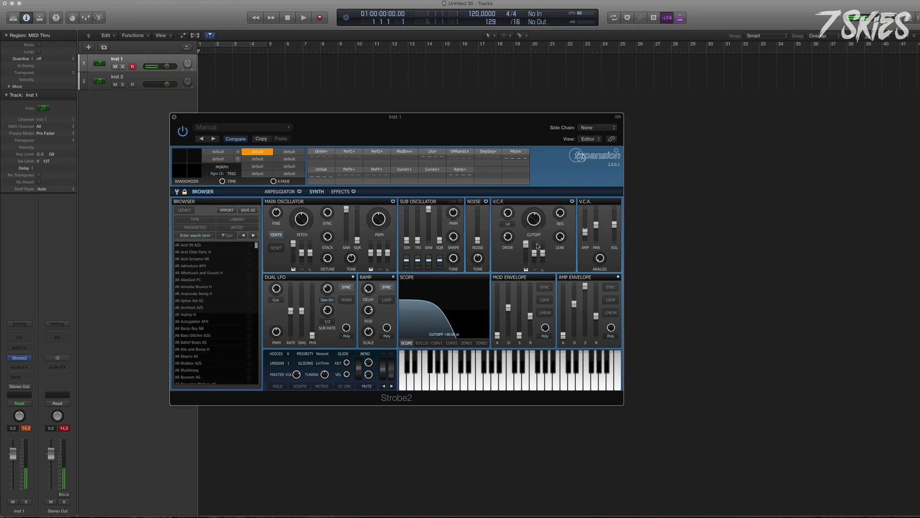
{"action": "left_click_drag", "start_coordinate": [556, 314], "coordinate": [547, 254]}
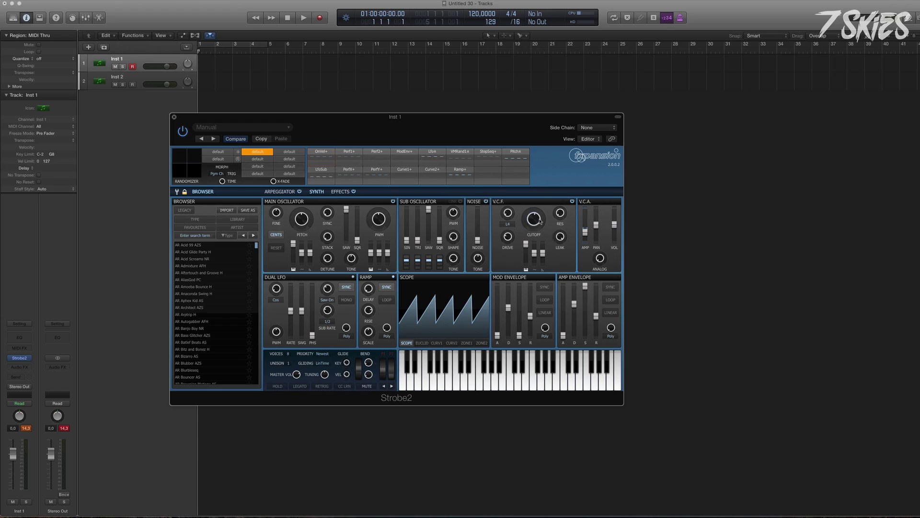
{"action": "mouse_move", "coordinate": [541, 222]}
{"action": "left_mouse_down"}
{"action": "mouse_move", "coordinate": [537, 231]}
{"action": "mouse_move", "coordinate": [547, 215]}
{"action": "left_mouse_up"}
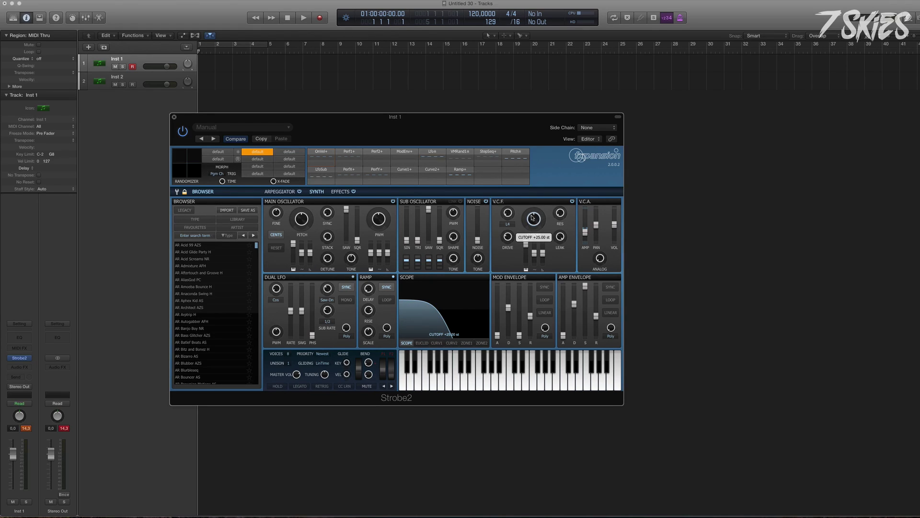
{"action": "mouse_move", "coordinate": [562, 237]}
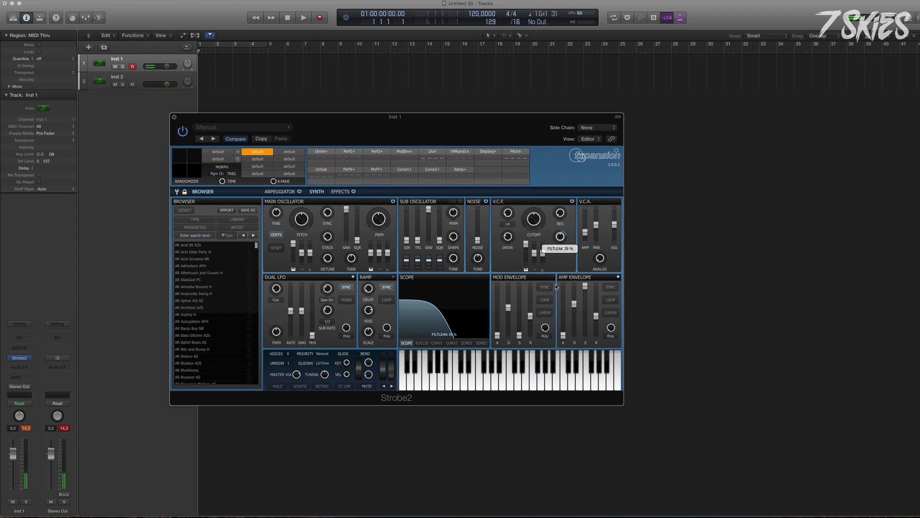
{"action": "mouse_move", "coordinate": [537, 226]}
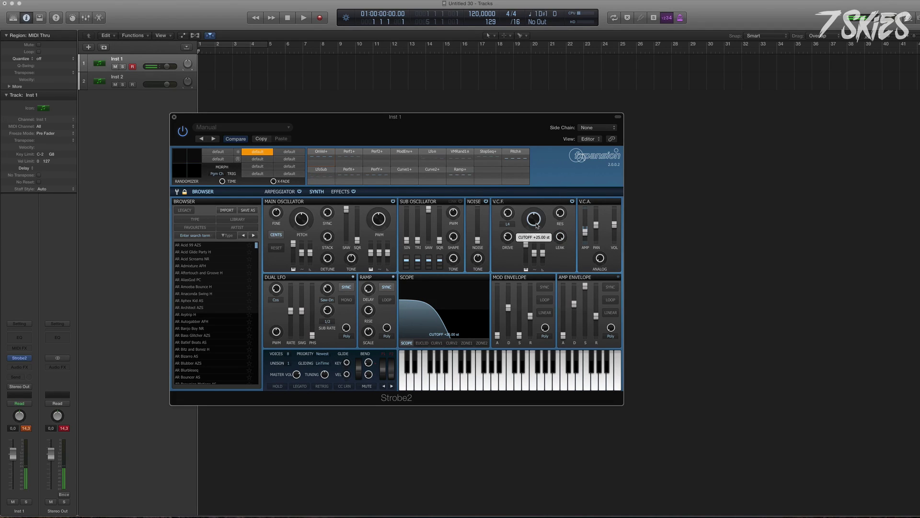
Reposition the Strobe2 window and load the AR Bouncer AS preset followed by AR Blurbleseq
{"action": "left_click_drag", "start_coordinate": [368, 125], "coordinate": [428, 146]}
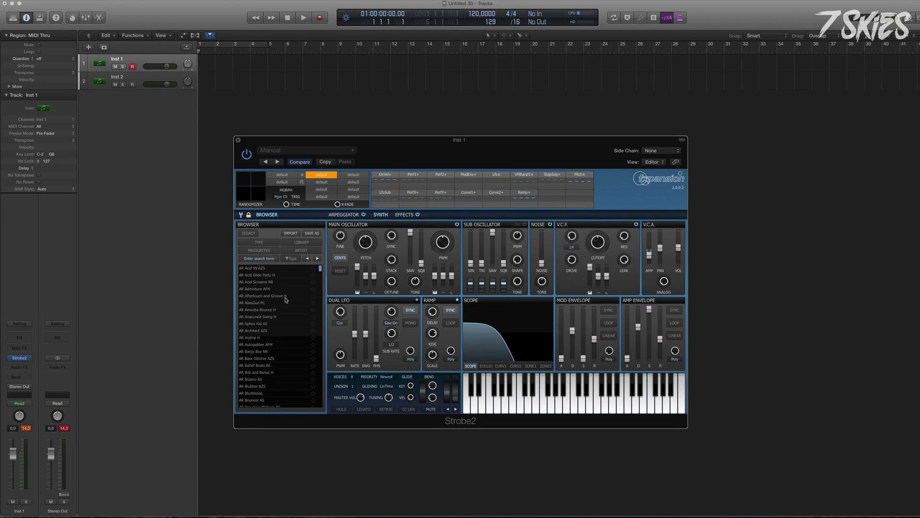
{"action": "scroll", "coordinate": [274, 283], "scroll_direction": "down", "scroll_amount": 5}
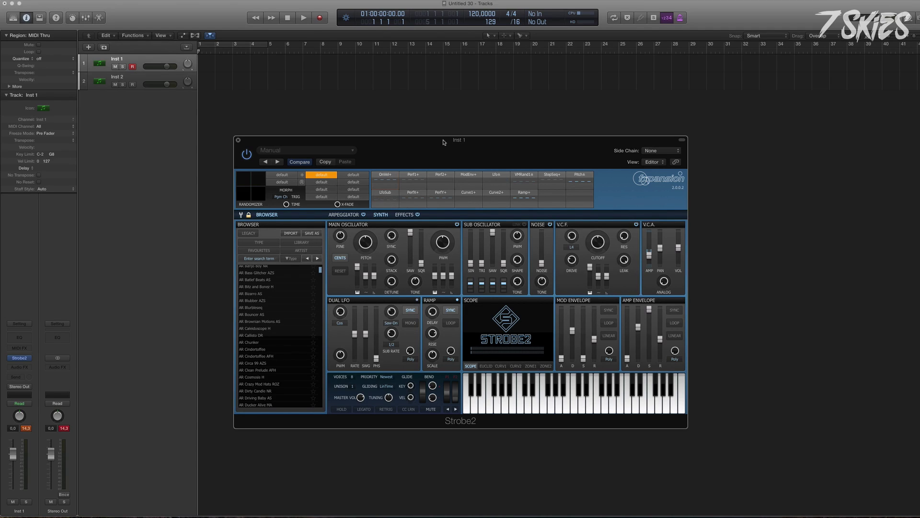
{"action": "left_click", "coordinate": [277, 314]}
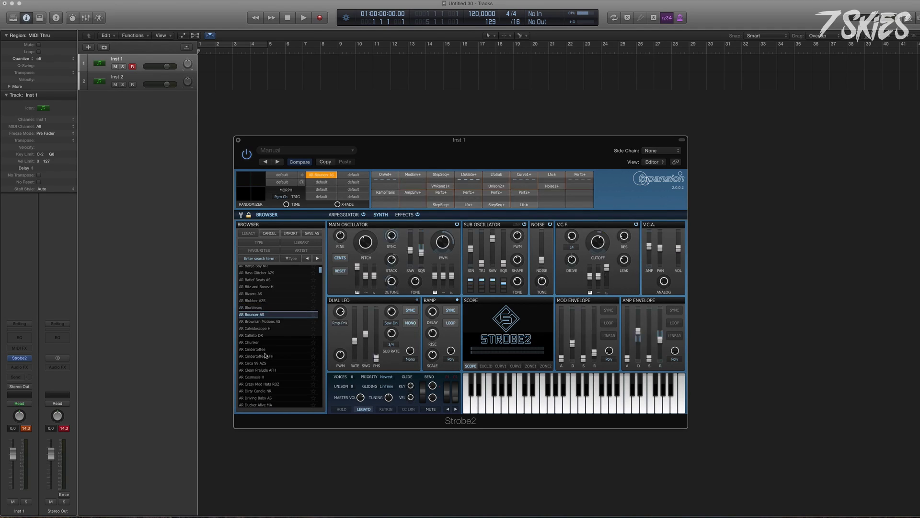
{"action": "left_click", "coordinate": [254, 307]}
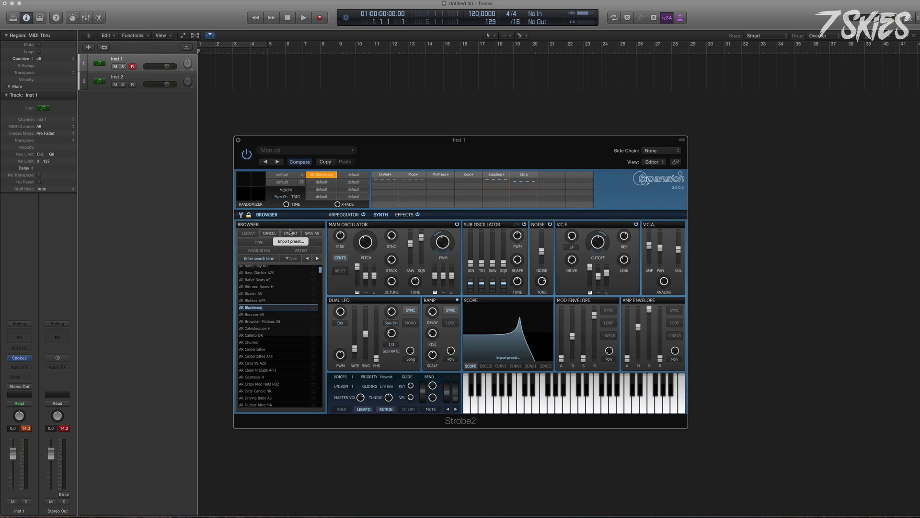
Examine the preset browser's type and artist filter choices without applying a filter
{"action": "left_click", "coordinate": [265, 242]}
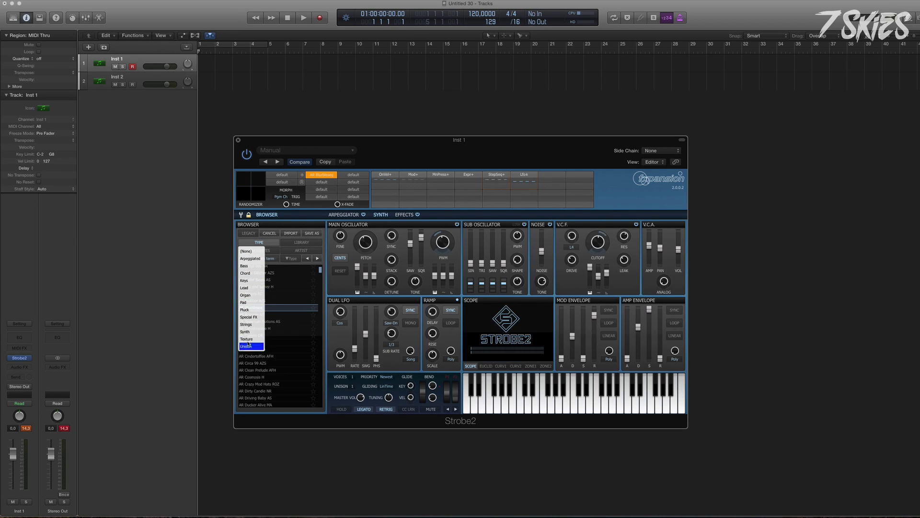
{"action": "left_click", "coordinate": [249, 250]}
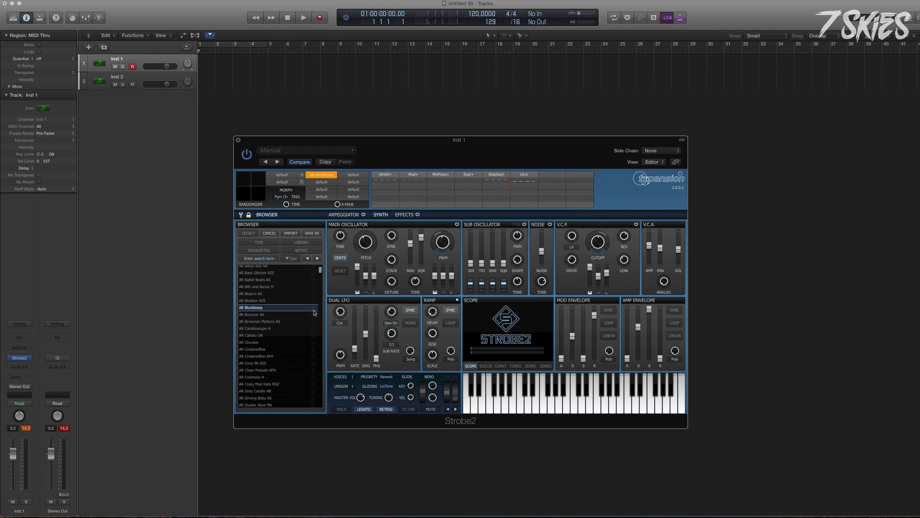
{"action": "left_click", "coordinate": [305, 250]}
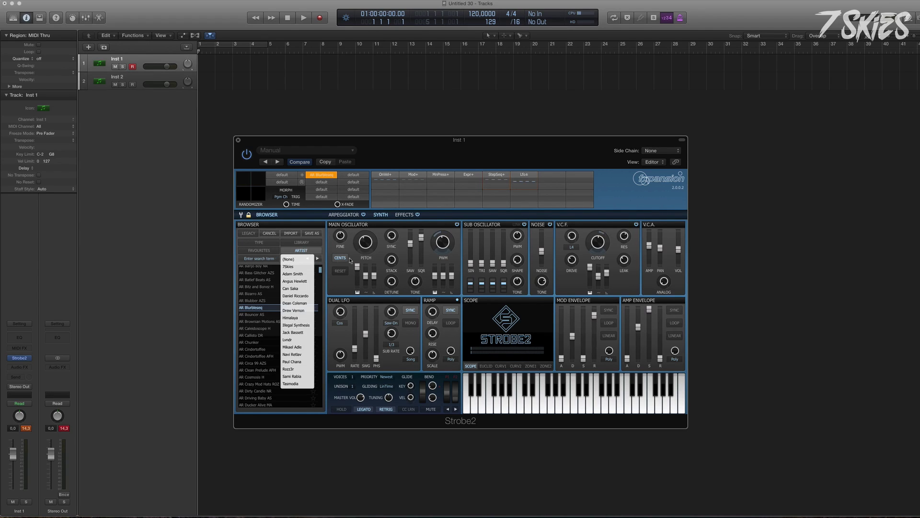
{"action": "left_click", "coordinate": [313, 251]}
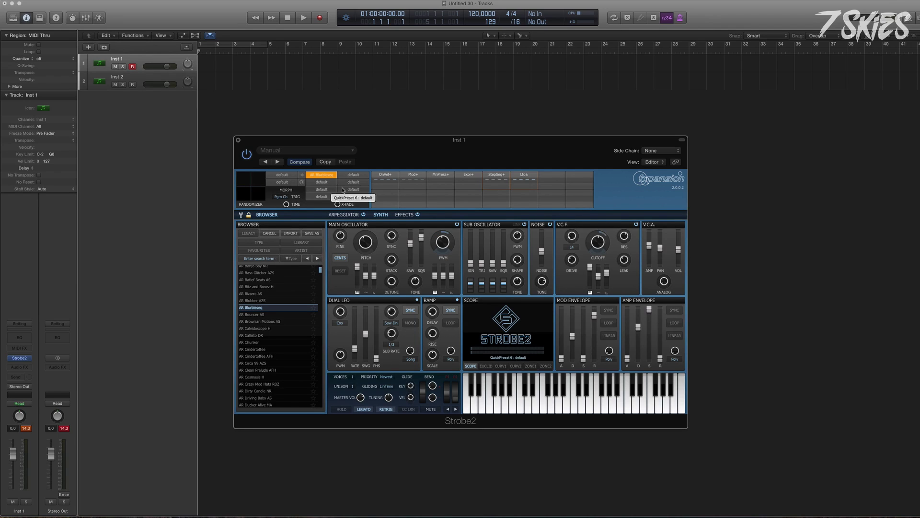
Collapse the preset browser, move the Strobe2 window further up the workspace, and reopen the browser
{"action": "left_click", "coordinate": [273, 215]}
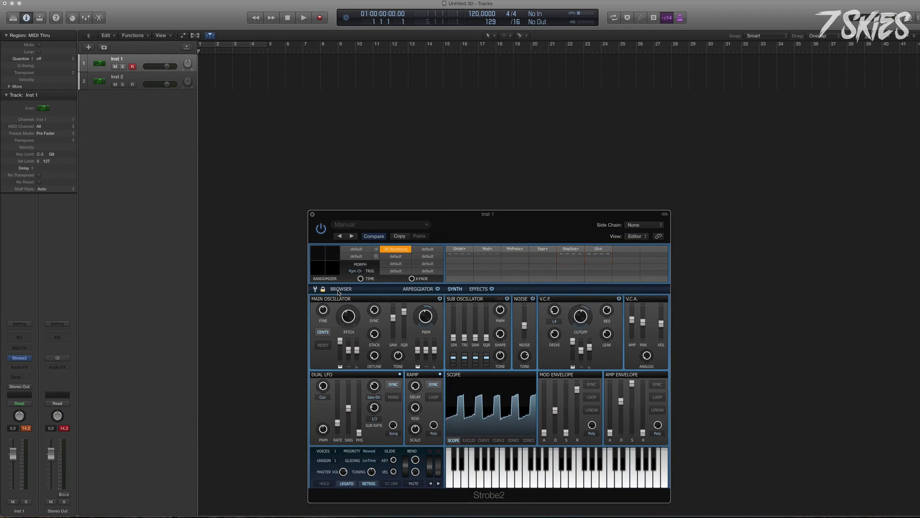
{"action": "left_click_drag", "start_coordinate": [490, 221], "coordinate": [465, 169]}
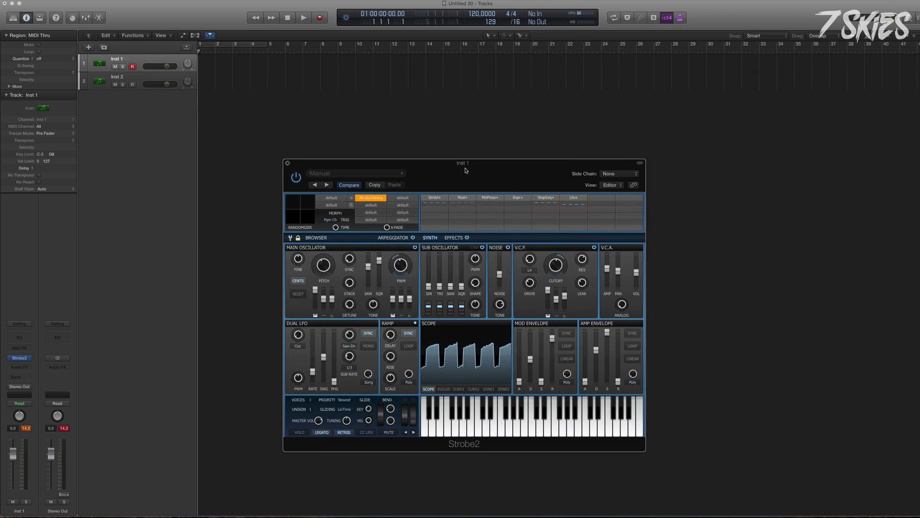
{"action": "left_click", "coordinate": [316, 238]}
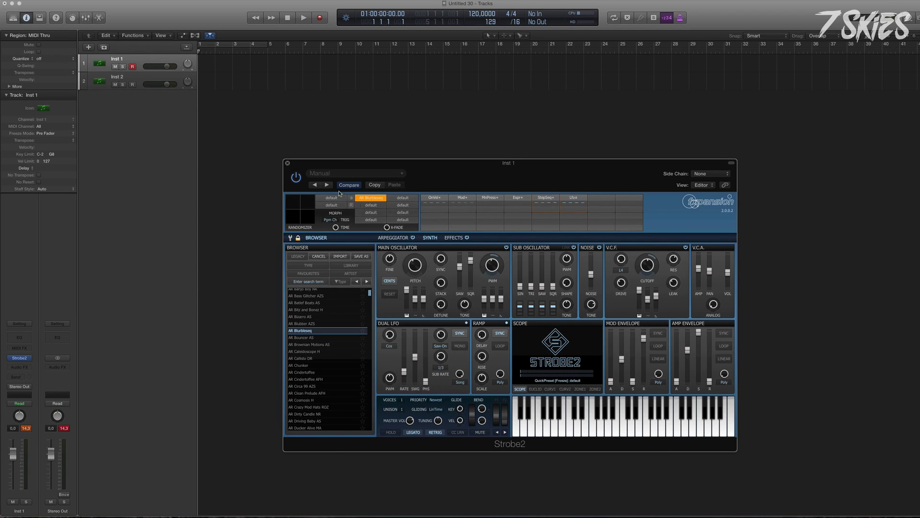
Load AR Bizarro AS into QuickPreset 3 and step through the preset list to AR Clean Prelude AFH for QuickPreset 5
{"action": "left_click", "coordinate": [386, 205]}
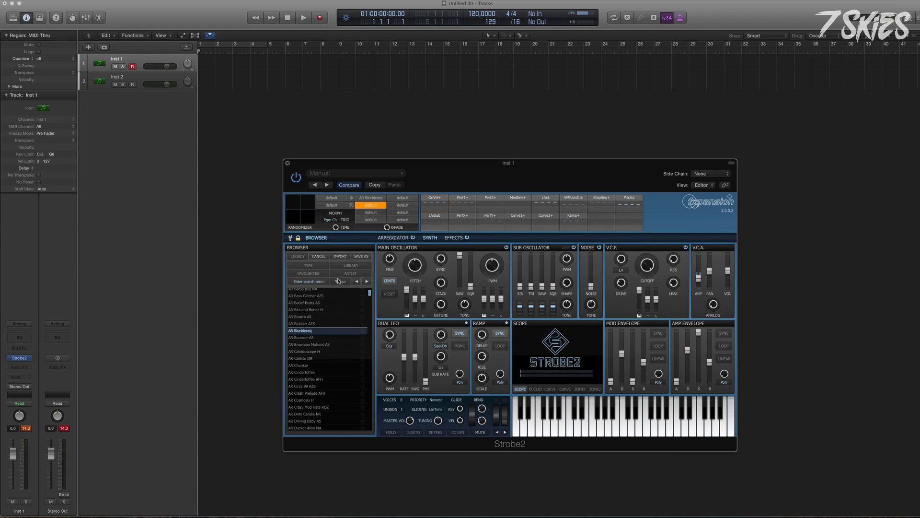
{"action": "left_click", "coordinate": [305, 317]}
{"action": "left_click", "coordinate": [379, 214]}
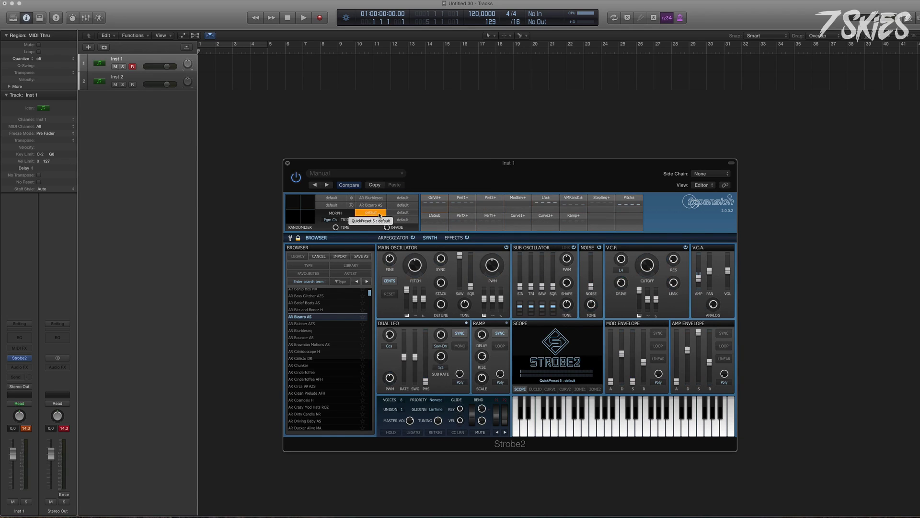
{"action": "key", "text": "Down"}
{"action": "key", "text": "Down"}
{"action": "key", "text": "Down"}
{"action": "key", "text": "Down"}
{"action": "key", "text": "Down"}
{"action": "key", "text": "Down"}
{"action": "key", "text": "Down"}
{"action": "key", "text": "Down"}
{"action": "key", "text": "Down"}
{"action": "key", "text": "Down"}
{"action": "key", "text": "Down"}
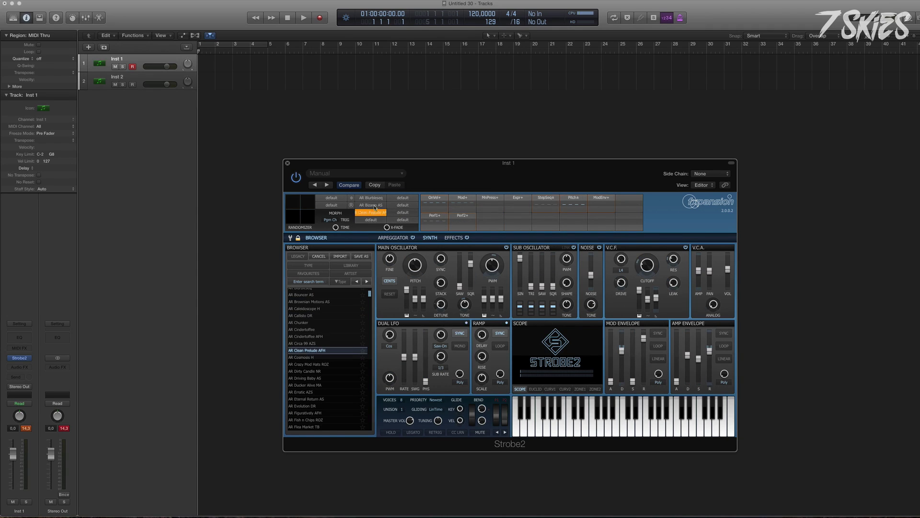
Replace the preset in QuickPreset 5 with BA House Bounce H from the bass presets
{"action": "scroll", "coordinate": [326, 343], "scroll_direction": "down", "scroll_amount": 8}
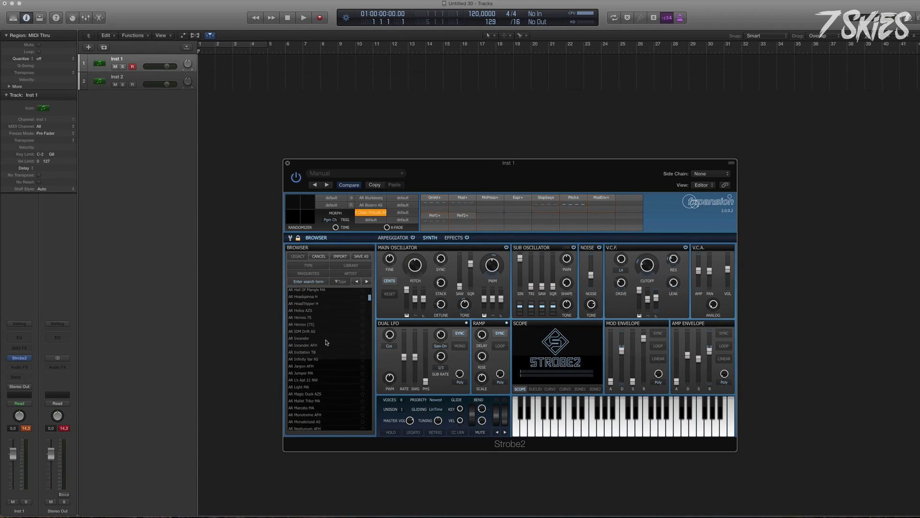
{"action": "scroll", "coordinate": [326, 342], "scroll_direction": "down", "scroll_amount": 15}
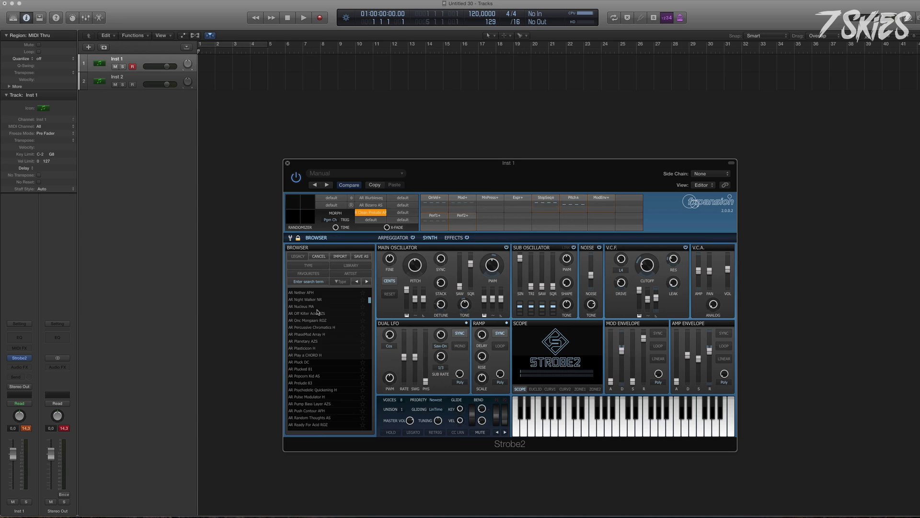
{"action": "left_click", "coordinate": [308, 265]}
{"action": "left_click", "coordinate": [316, 350]}
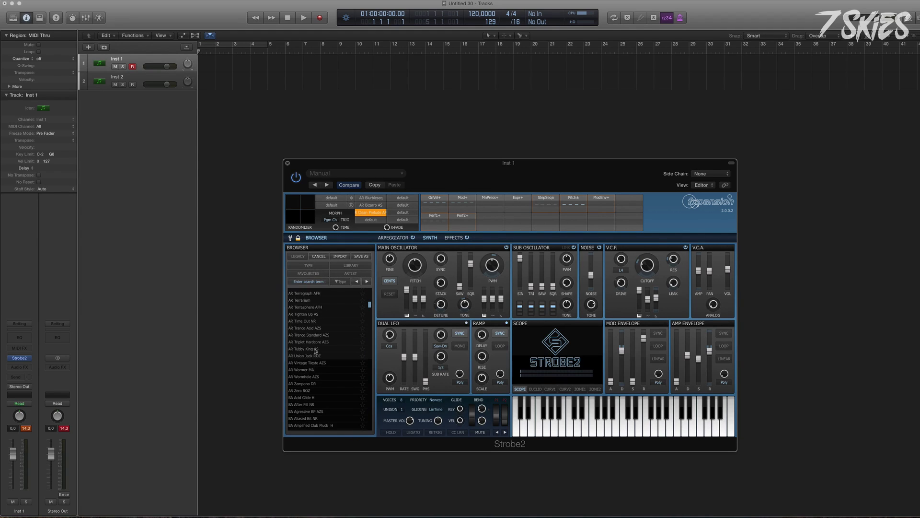
{"action": "scroll", "coordinate": [316, 350], "scroll_direction": "down", "scroll_amount": 5}
{"action": "left_click", "coordinate": [306, 360]}
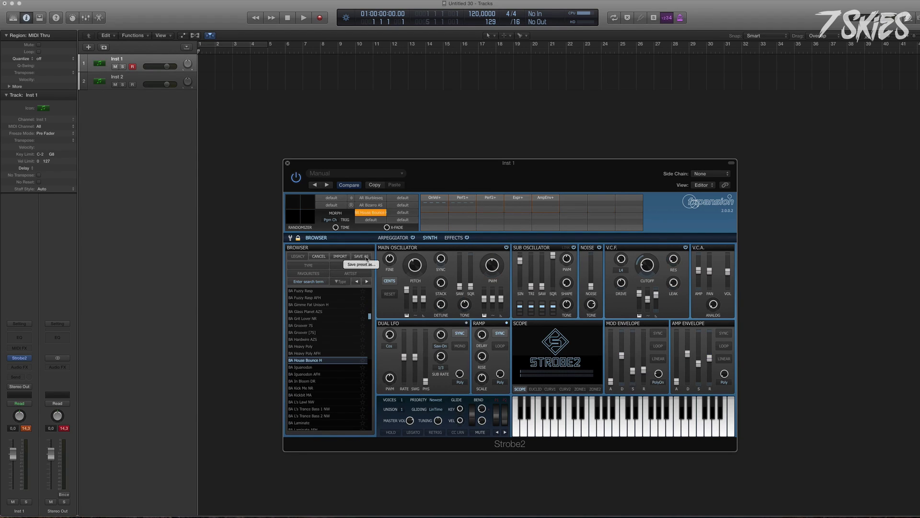
Load the KB Glowkeys preset into QuickPreset 7
{"action": "left_click", "coordinate": [402, 205]}
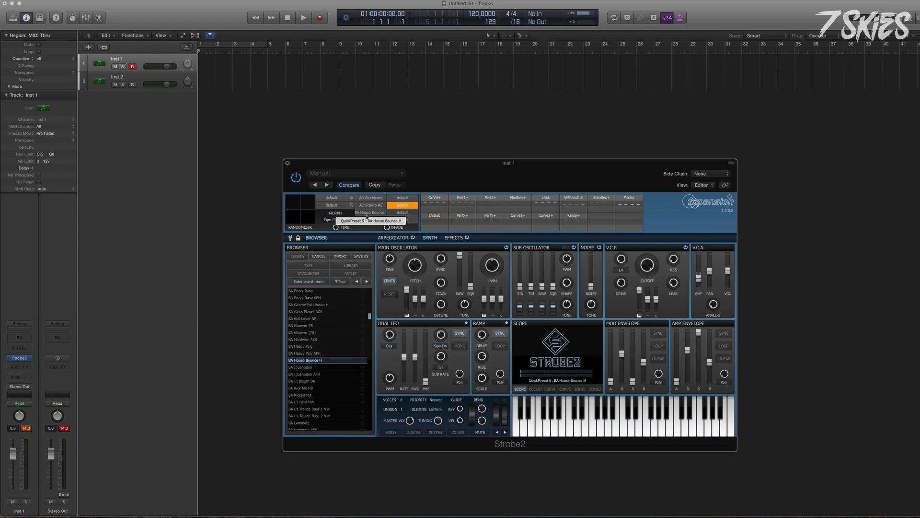
{"action": "left_click", "coordinate": [371, 219]}
{"action": "scroll", "coordinate": [308, 371], "scroll_direction": "down", "scroll_amount": 5}
{"action": "scroll", "coordinate": [308, 371], "scroll_direction": "down", "scroll_amount": 20}
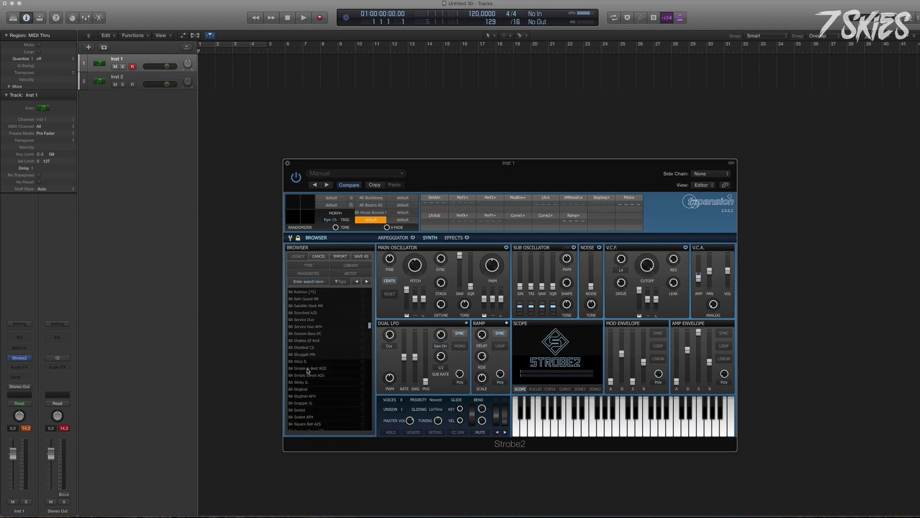
{"action": "left_click", "coordinate": [309, 372]}
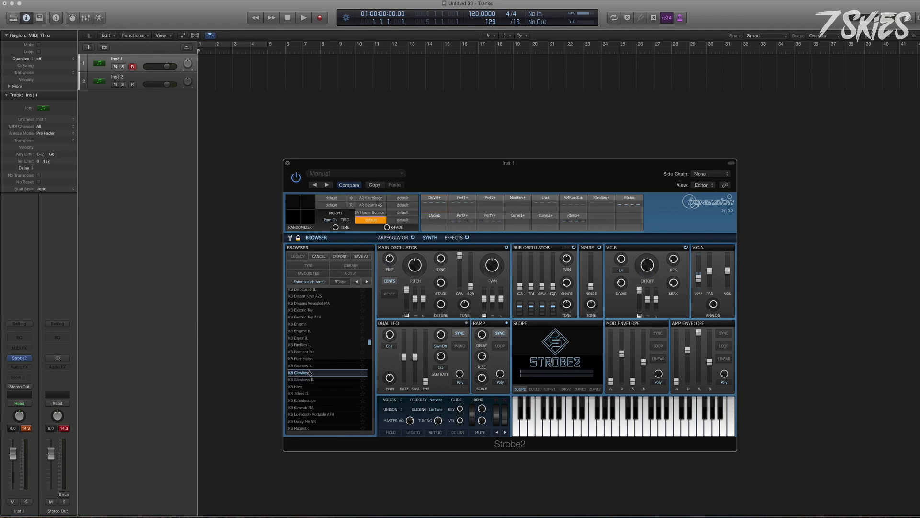
Filter the preset browser to the Lead type and load LD Halloway CS into QuickPreset 2
{"action": "left_click", "coordinate": [308, 265]}
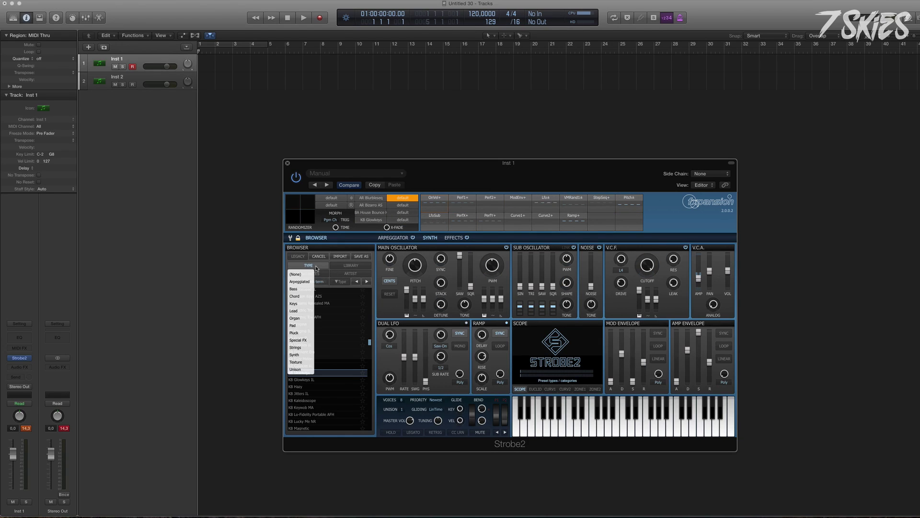
{"action": "left_click", "coordinate": [302, 314]}
{"action": "scroll", "coordinate": [309, 372], "scroll_direction": "down", "scroll_amount": 4}
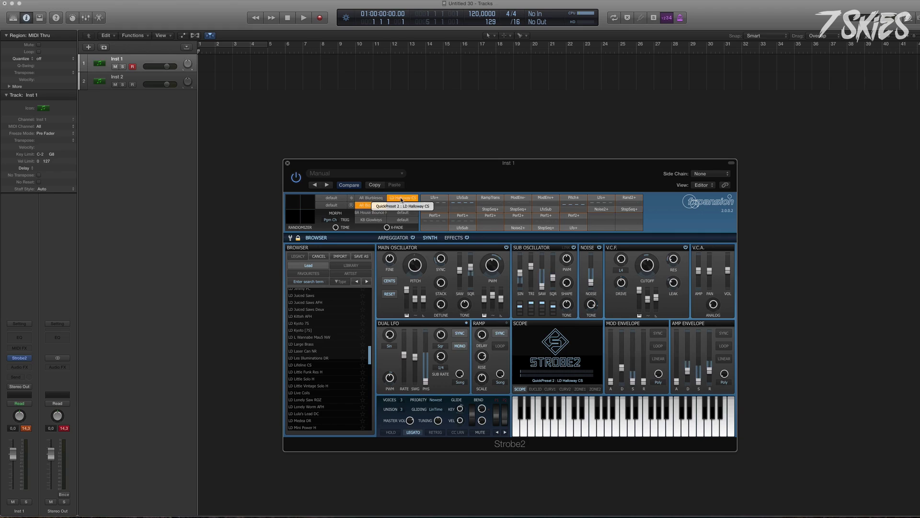
Switch between the BA House Bounce H, KB Glowkeys and LD Halloway CS quick presets, finishing on BA House Bounce H
{"action": "left_click", "coordinate": [370, 212]}
{"action": "left_click", "coordinate": [371, 220]}
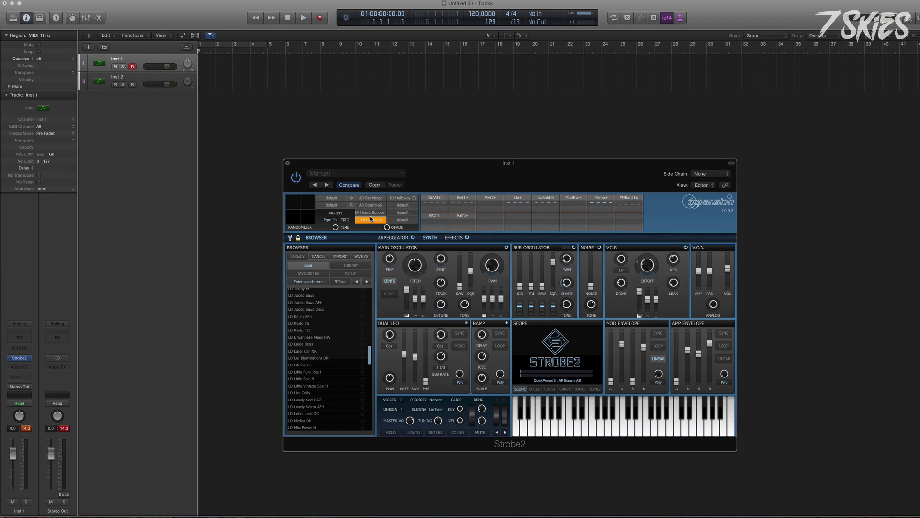
{"action": "left_click", "coordinate": [393, 198]}
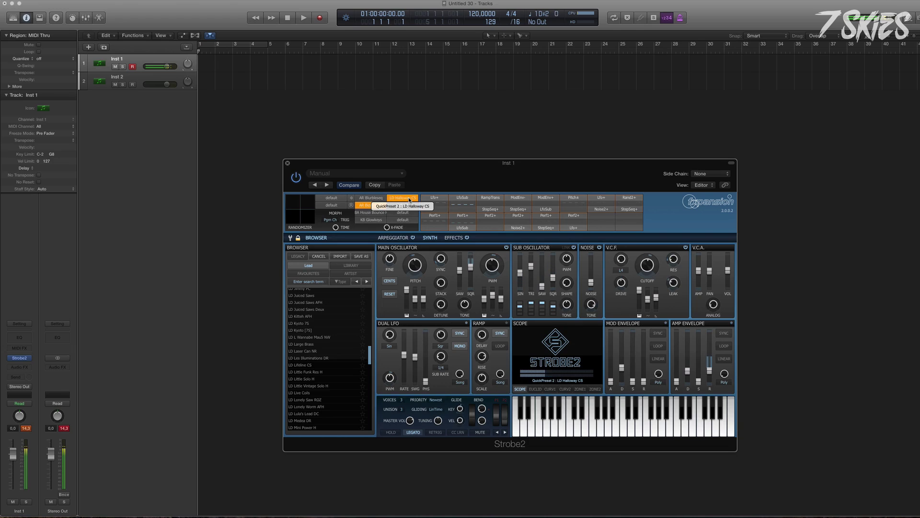
{"action": "left_click", "coordinate": [383, 213]}
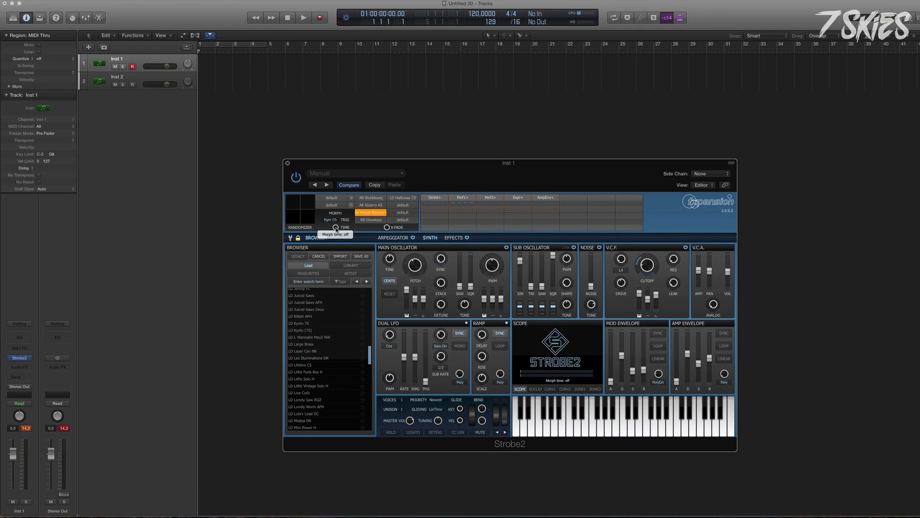
Set the morph time to about 1102 ms and morph between the AR Blurbleseq, LD Halloway CS, KB Glowkeys and BA House Bounce H quick presets
{"action": "left_click_drag", "start_coordinate": [336, 221], "coordinate": [334, 207]}
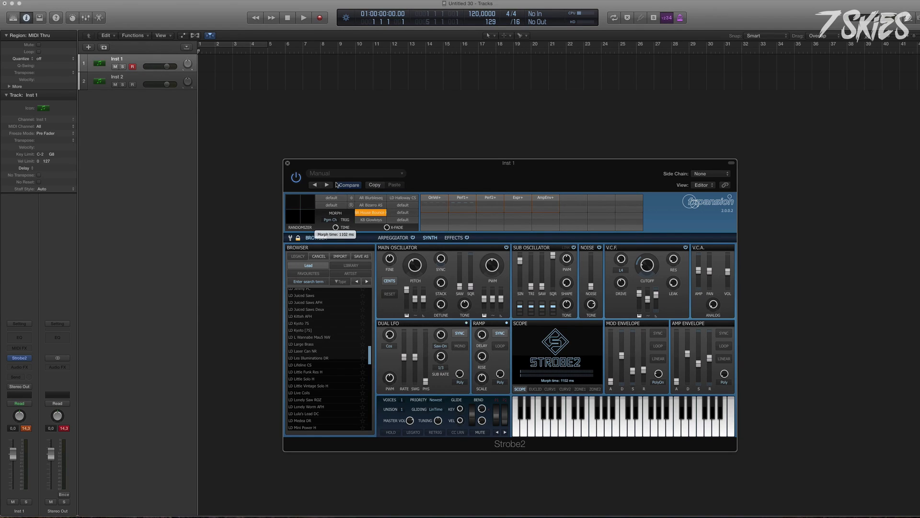
{"action": "left_click", "coordinate": [376, 198]}
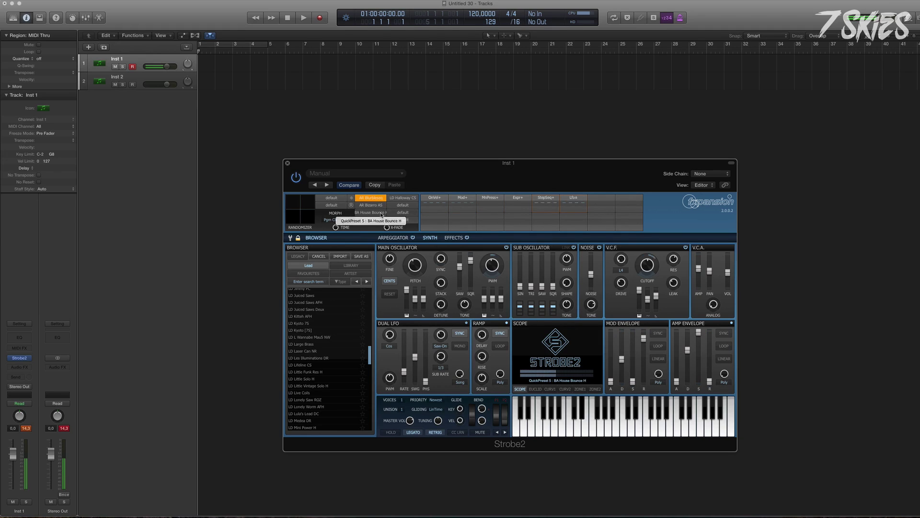
{"action": "left_click", "coordinate": [400, 198]}
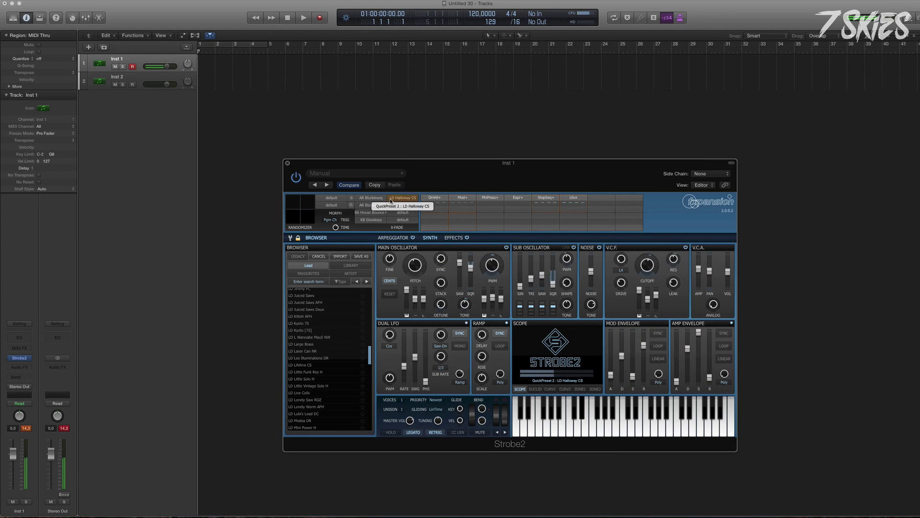
{"action": "left_click", "coordinate": [369, 220]}
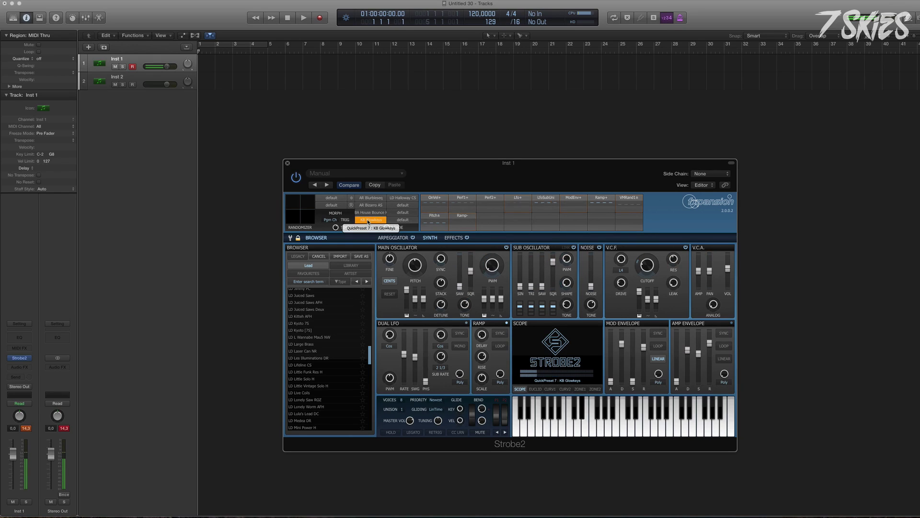
{"action": "left_click", "coordinate": [369, 213]}
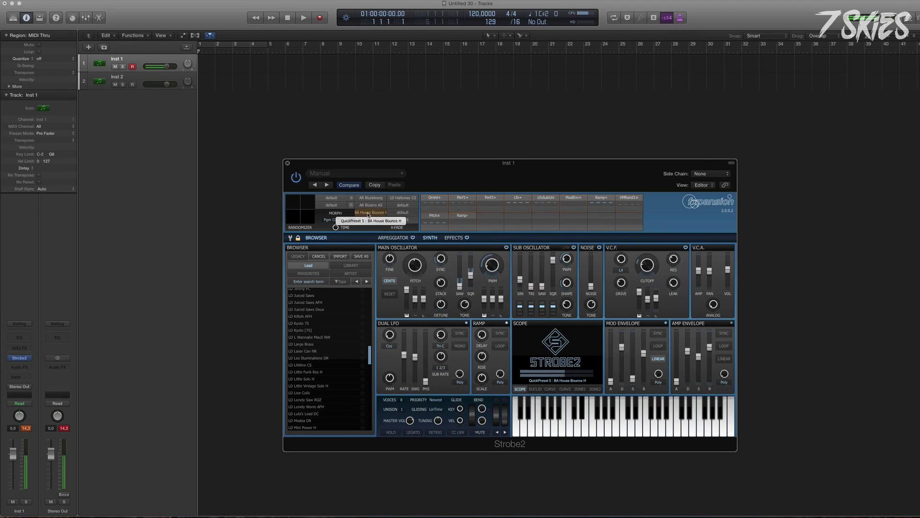
{"action": "left_click", "coordinate": [364, 206]}
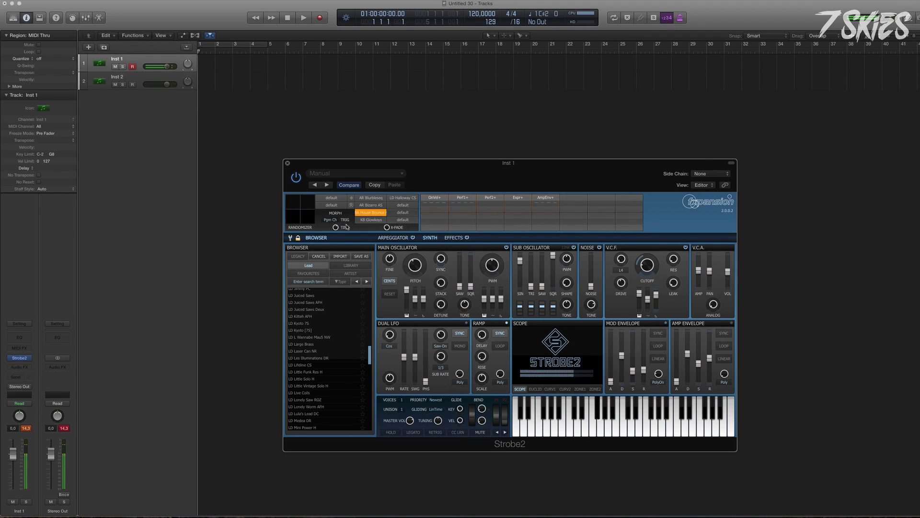
{"action": "mouse_move", "coordinate": [337, 227]}
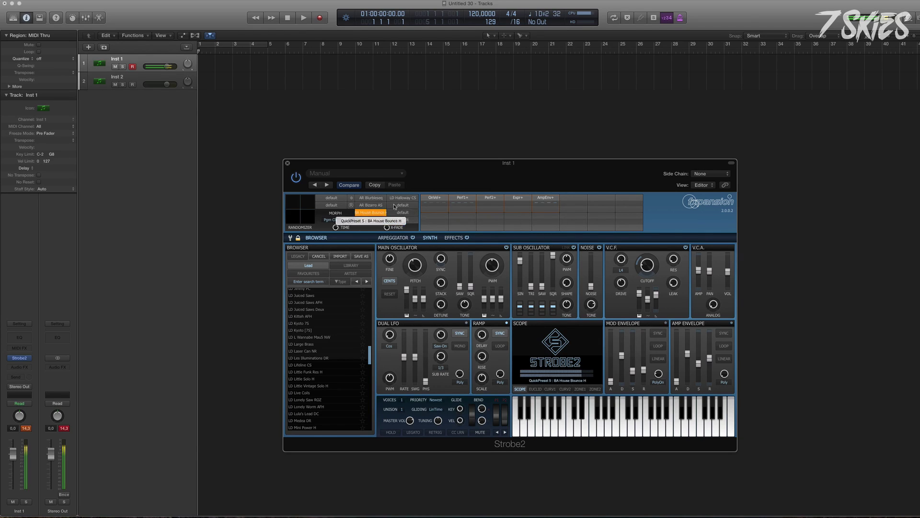
{"action": "left_click", "coordinate": [403, 201]}
{"action": "left_click", "coordinate": [403, 204]}
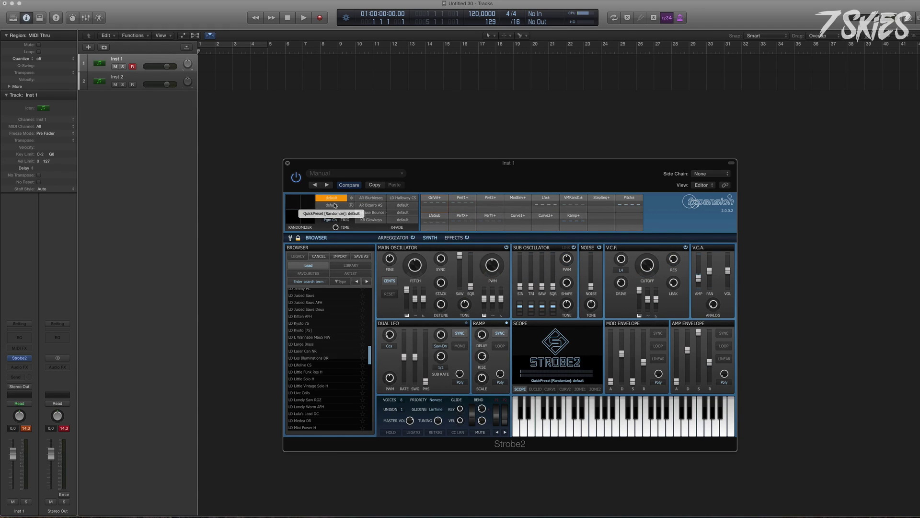
Clone AR Blurbleseq from QuickPreset 1 to all numbered quick preset slots and switch to one of the copies
{"action": "right_click", "coordinate": [368, 202]}
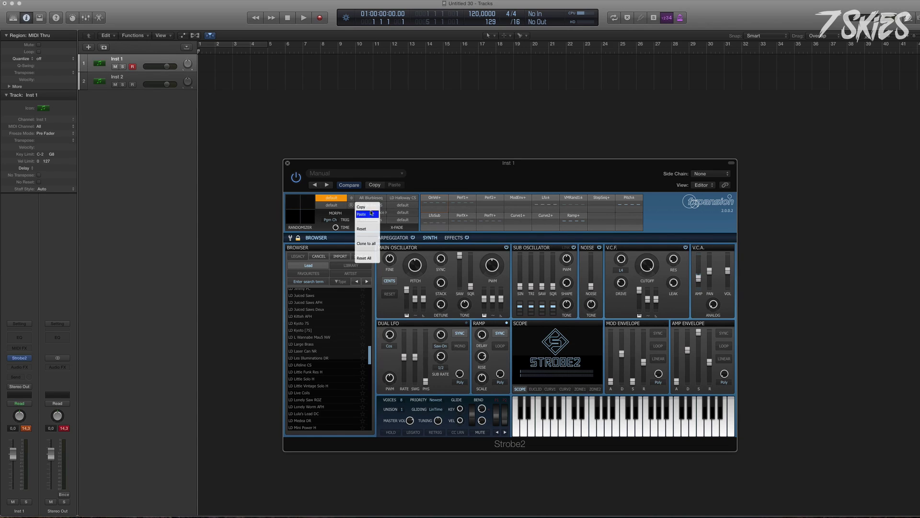
{"action": "left_click", "coordinate": [371, 246]}
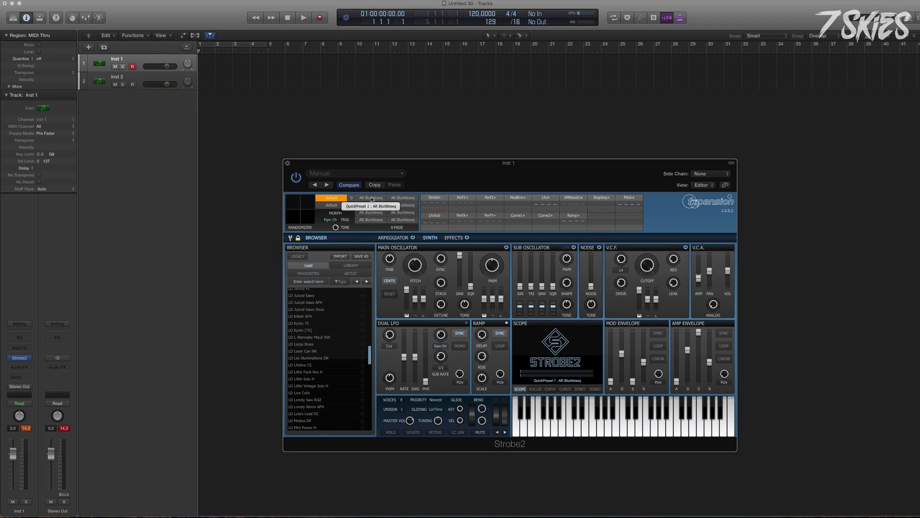
{"action": "left_click", "coordinate": [371, 205]}
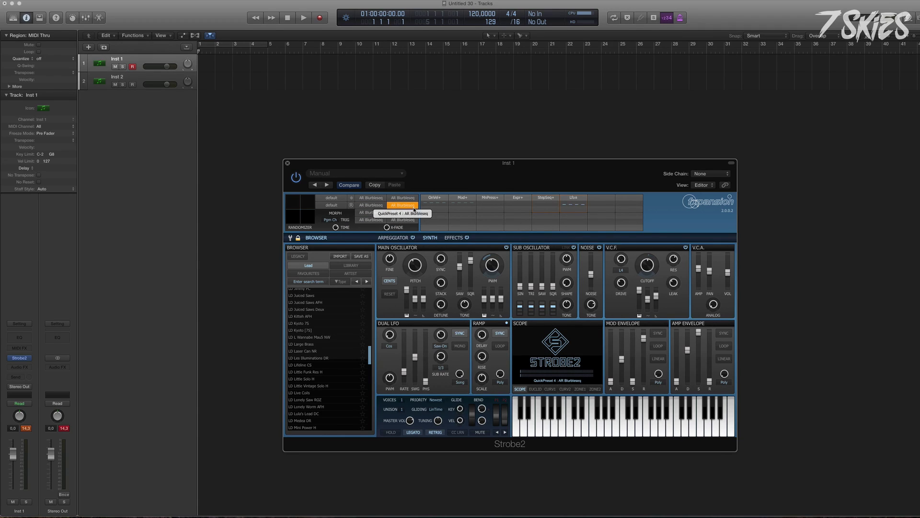
Generate a random sound in the Randomize quick preset and reset QuickPreset 1 to default
{"action": "left_click", "coordinate": [338, 205]}
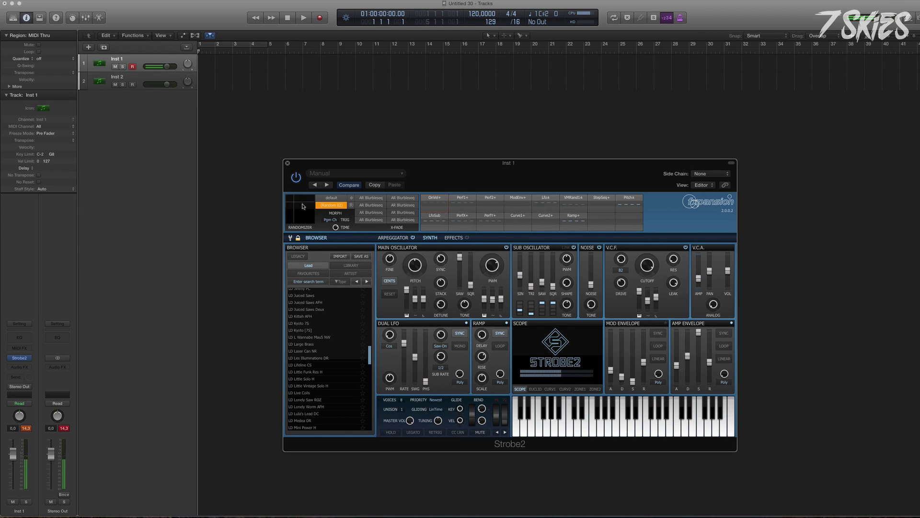
{"action": "left_click", "coordinate": [332, 198]}
{"action": "right_click", "coordinate": [354, 205]}
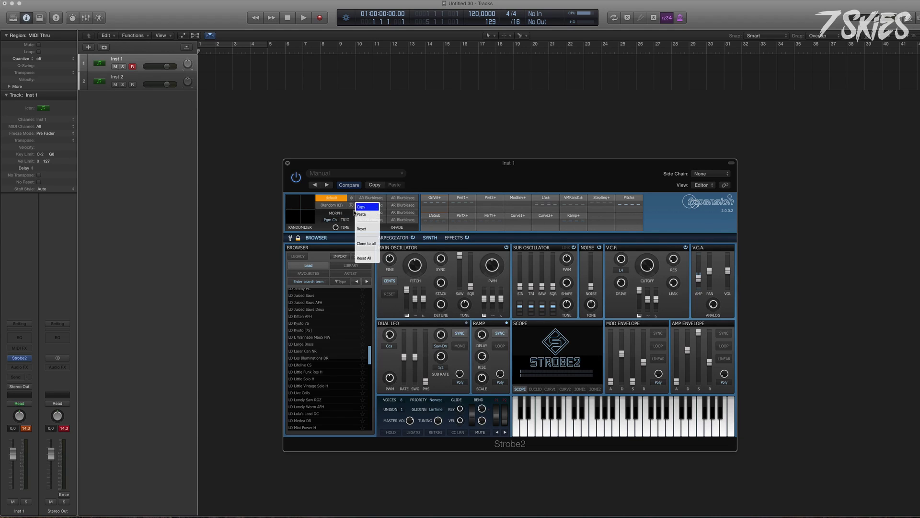
{"action": "left_click", "coordinate": [366, 229]}
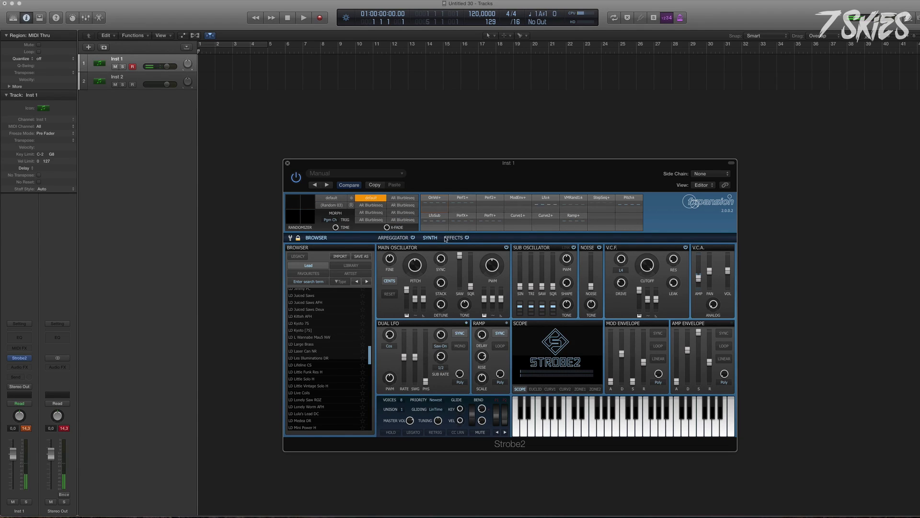
Show the arpeggiator page and select the StepSeq+ modulation slot
{"action": "left_click", "coordinate": [394, 238]}
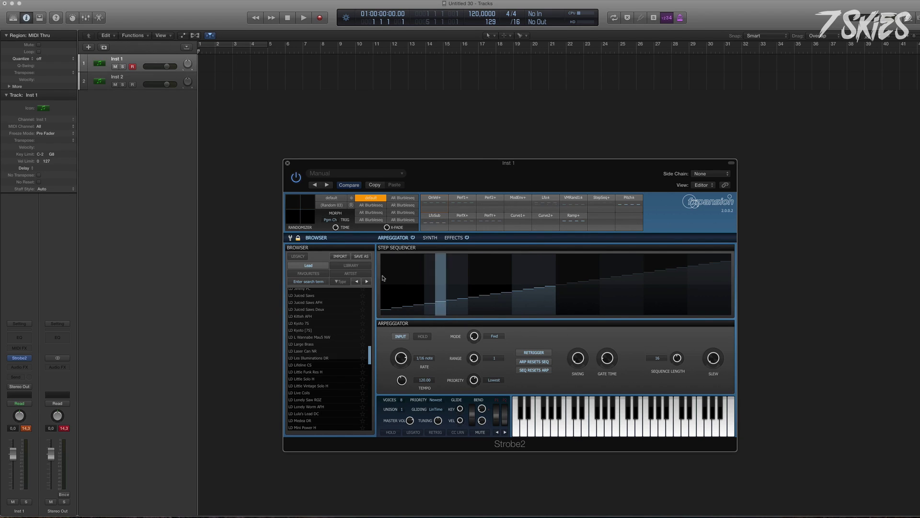
{"action": "left_click", "coordinate": [600, 198]}
{"action": "left_click", "coordinate": [624, 185]}
{"action": "left_click", "coordinate": [675, 202]}
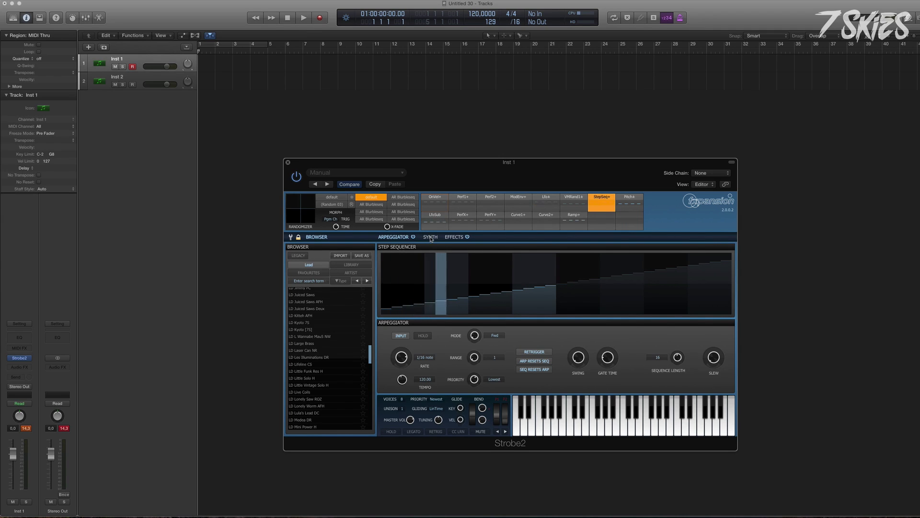
On the synth page, lower the filter cutoff and let StepSeq+ modulate the cutoff and the resonance, the resonance up to 27%
{"action": "left_click", "coordinate": [449, 216]}
{"action": "mouse_move", "coordinate": [652, 267]}
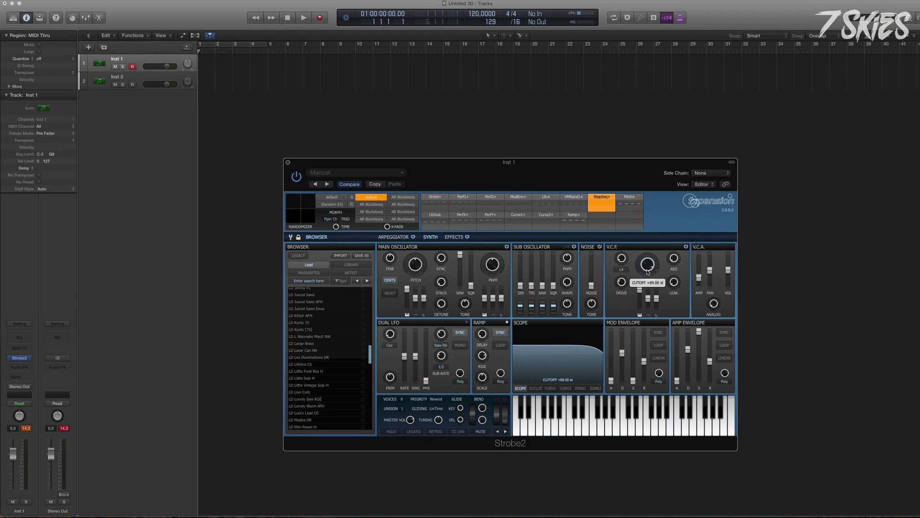
{"action": "left_click_drag", "start_coordinate": [648, 272], "coordinate": [639, 348]}
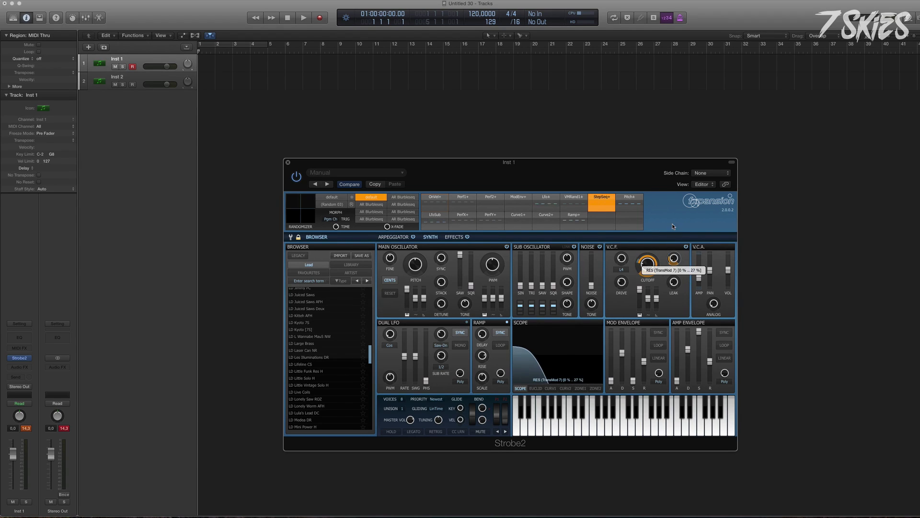
{"action": "left_click_drag", "start_coordinate": [674, 259], "coordinate": [672, 249]}
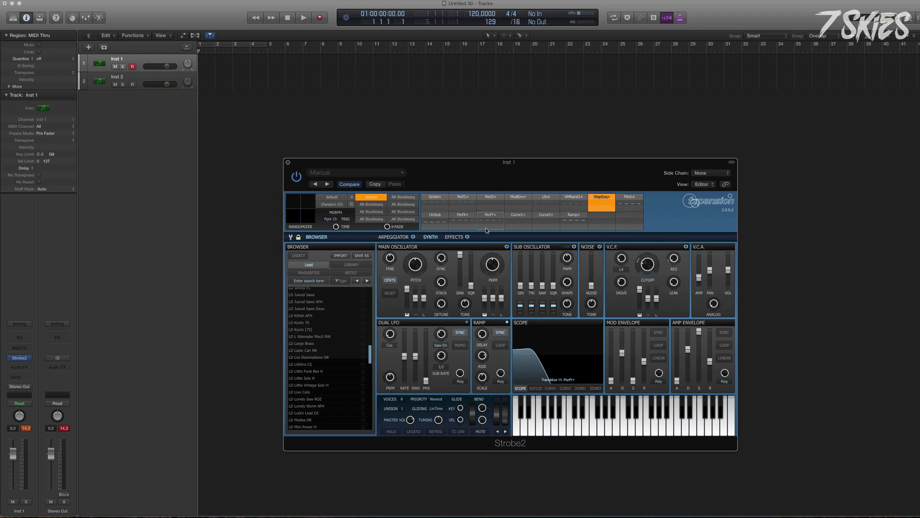
Draw alternating high and low values in the first five sequencer steps and leave only Retrigger enabled among the reset options
{"action": "left_click", "coordinate": [381, 238]}
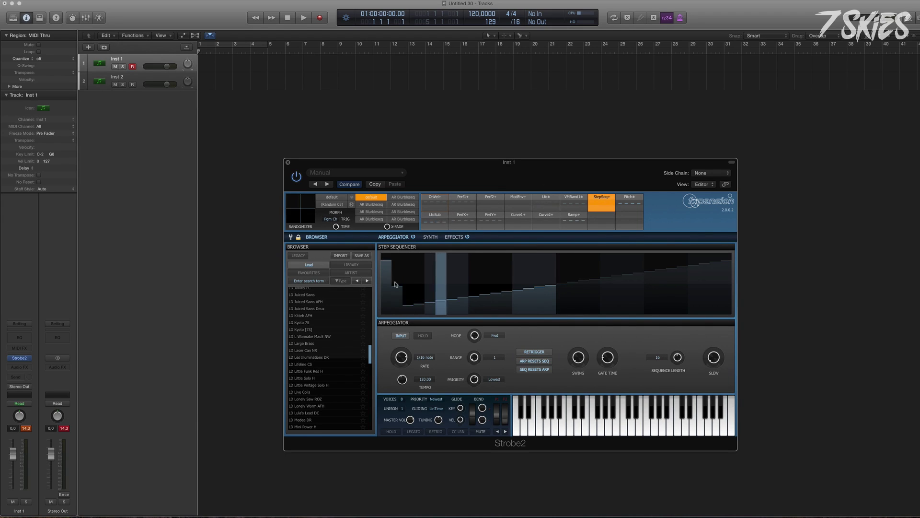
{"action": "mouse_move", "coordinate": [397, 268]}
{"action": "left_mouse_down"}
{"action": "mouse_move", "coordinate": [409, 278]}
{"action": "mouse_move", "coordinate": [397, 308]}
{"action": "left_mouse_up"}
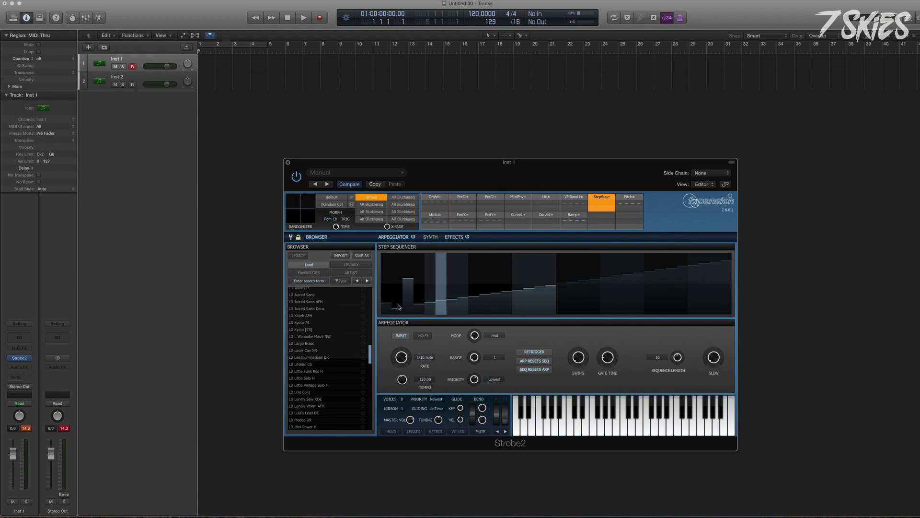
{"action": "left_click", "coordinate": [430, 262]}
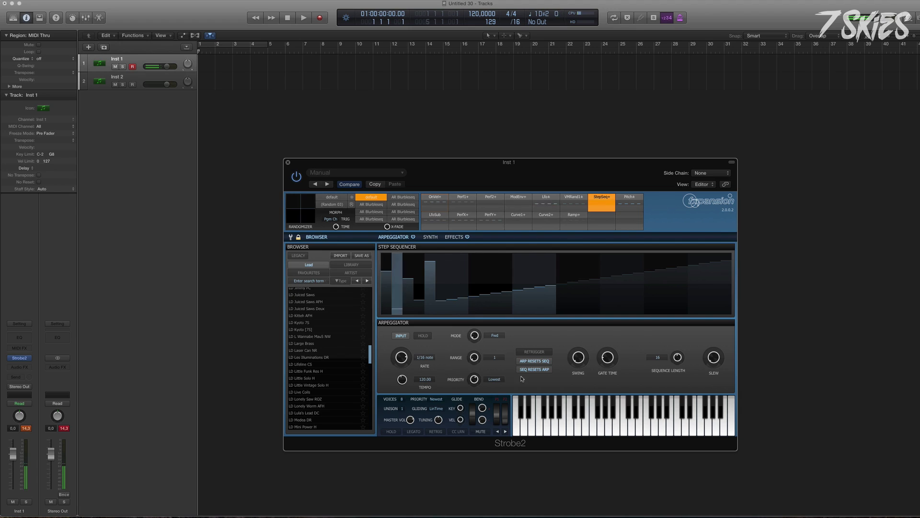
{"action": "left_click", "coordinate": [535, 354]}
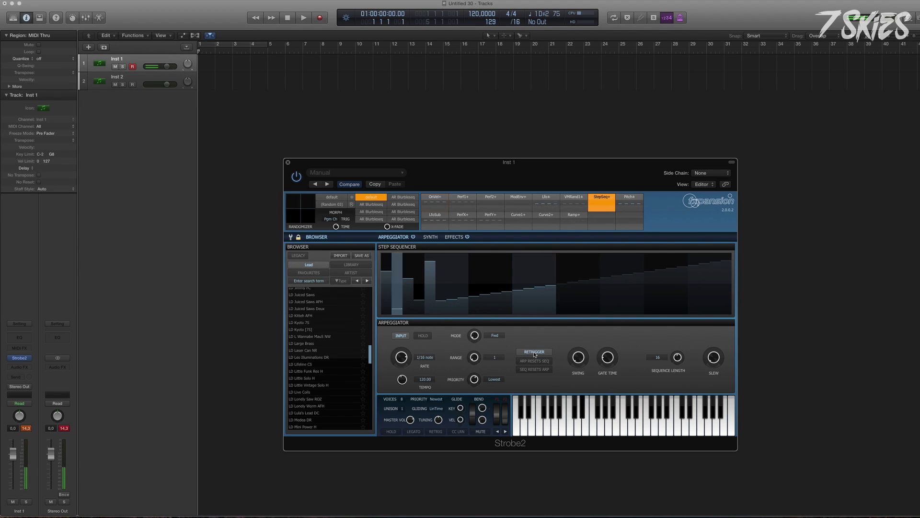
Reshape the step sequencer values from the fifth to the fifteenth step into an uneven pattern
{"action": "left_click", "coordinate": [428, 289]}
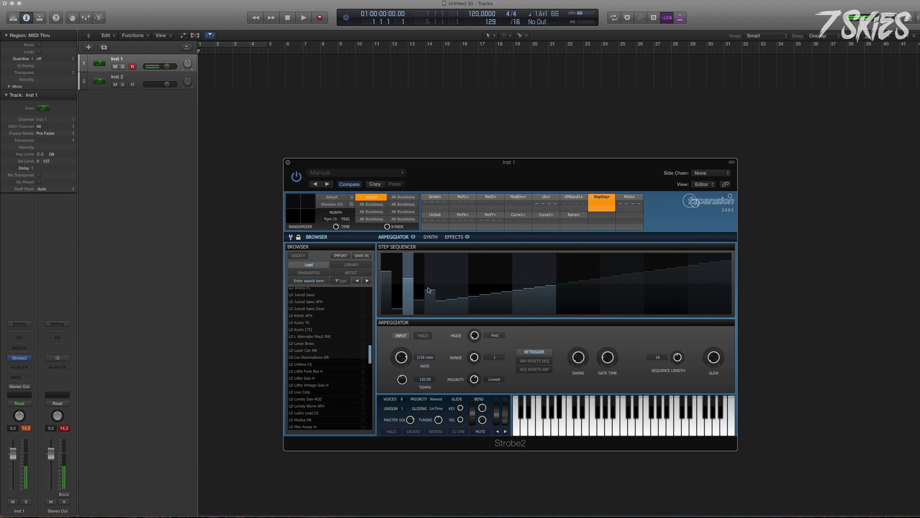
{"action": "left_click", "coordinate": [430, 276]}
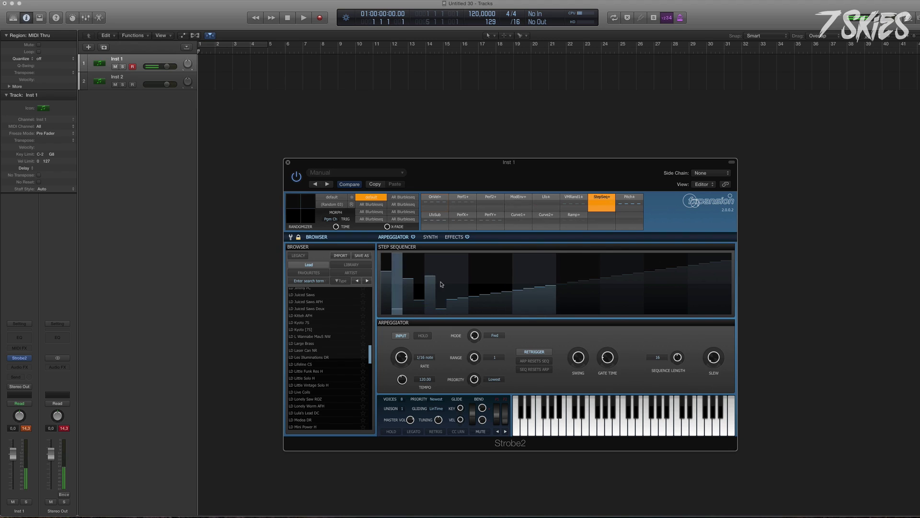
{"action": "left_click", "coordinate": [452, 279]}
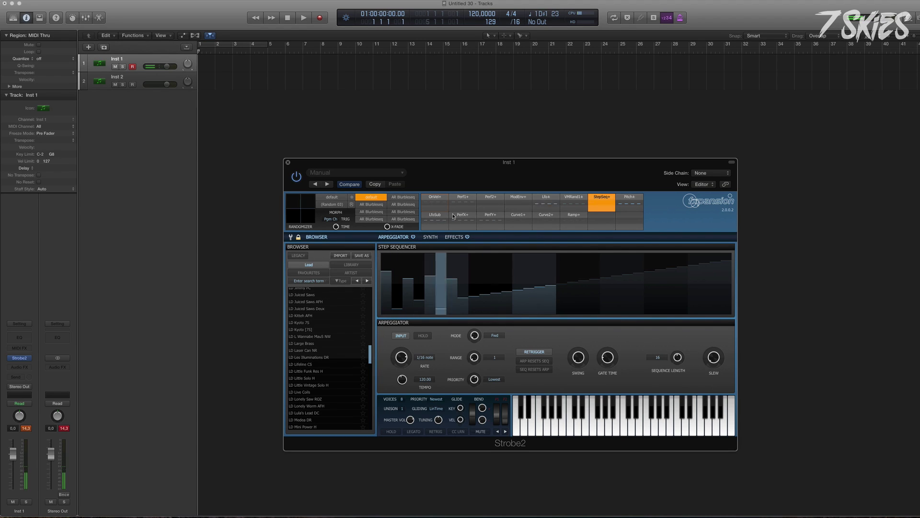
{"action": "left_click_drag", "start_coordinate": [475, 268], "coordinate": [484, 275]}
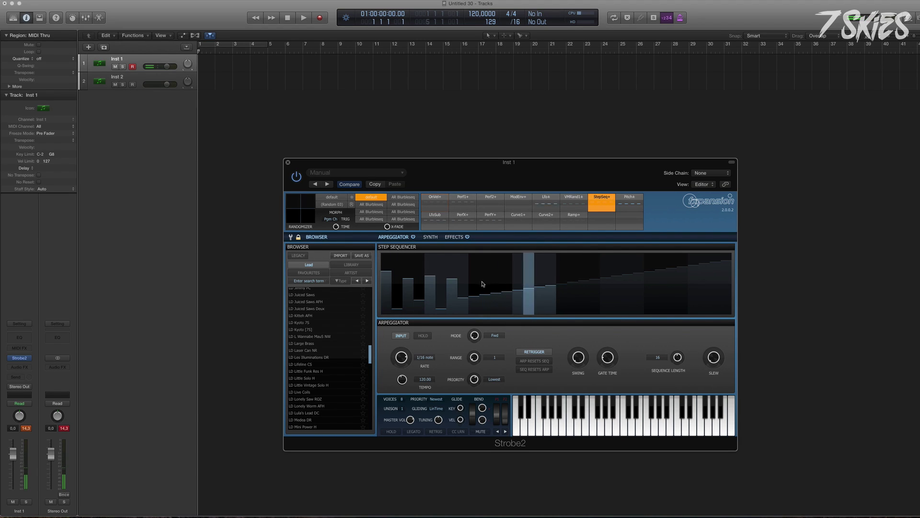
{"action": "left_click", "coordinate": [540, 275]}
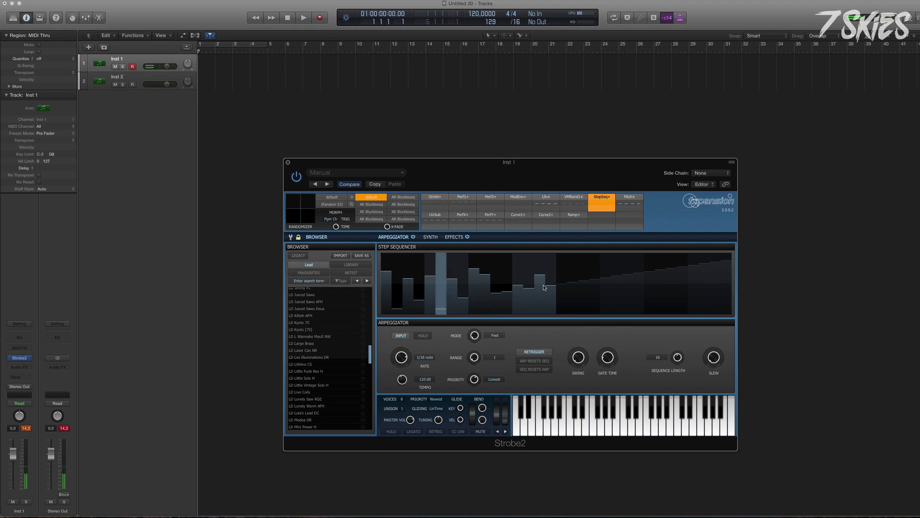
Reselect the StepSeq+ slot on the synth page, adjust the filter's resonance and drive, and raise the VCA amp level
{"action": "left_click", "coordinate": [433, 196]}
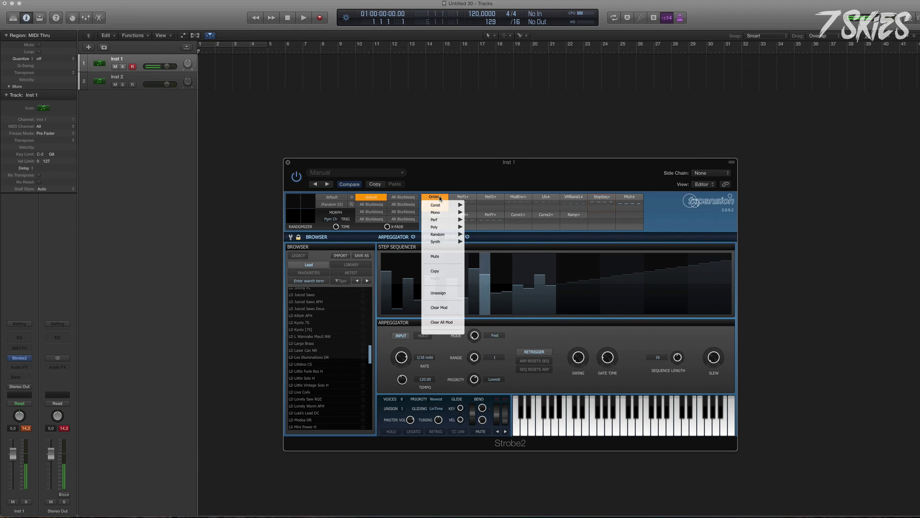
{"action": "left_click", "coordinate": [370, 238]}
{"action": "left_click", "coordinate": [431, 237]}
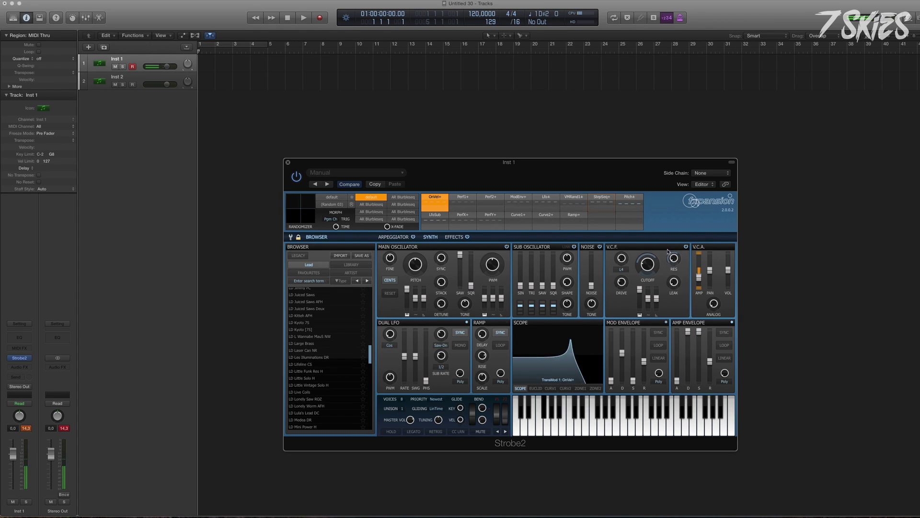
{"action": "left_click", "coordinate": [602, 197]}
{"action": "left_click_drag", "start_coordinate": [674, 261], "coordinate": [671, 296]}
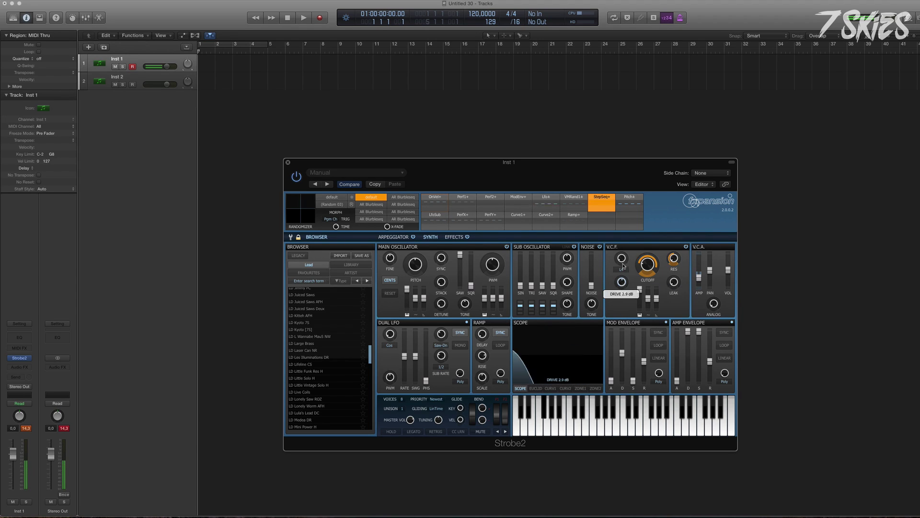
{"action": "left_click", "coordinate": [699, 280]}
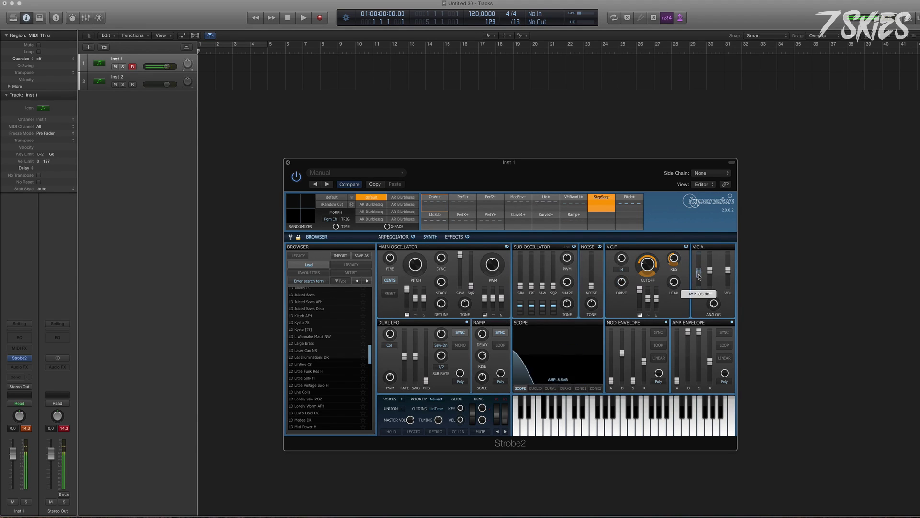
{"action": "left_click_drag", "start_coordinate": [623, 294], "coordinate": [622, 290]}
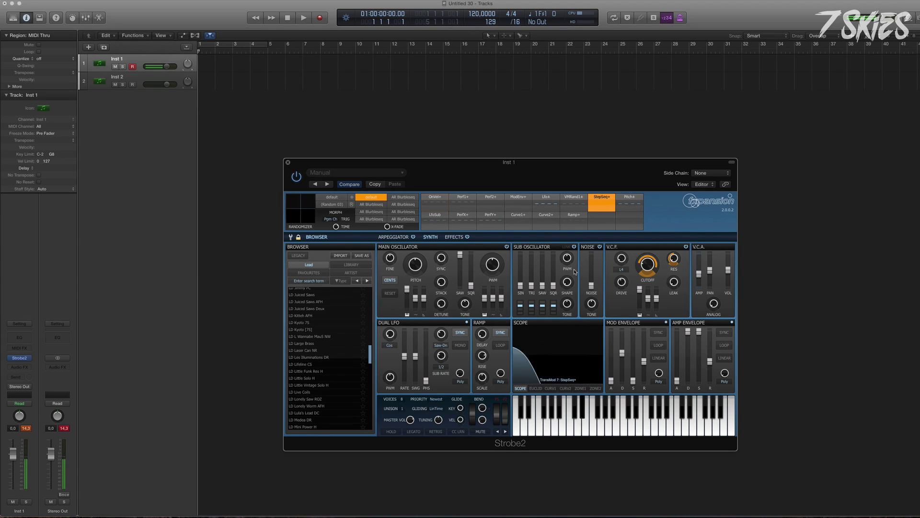
Try faster arpeggiator rates such as 1/32d note and return the rate to 1/16 note
{"action": "left_click", "coordinate": [402, 237]}
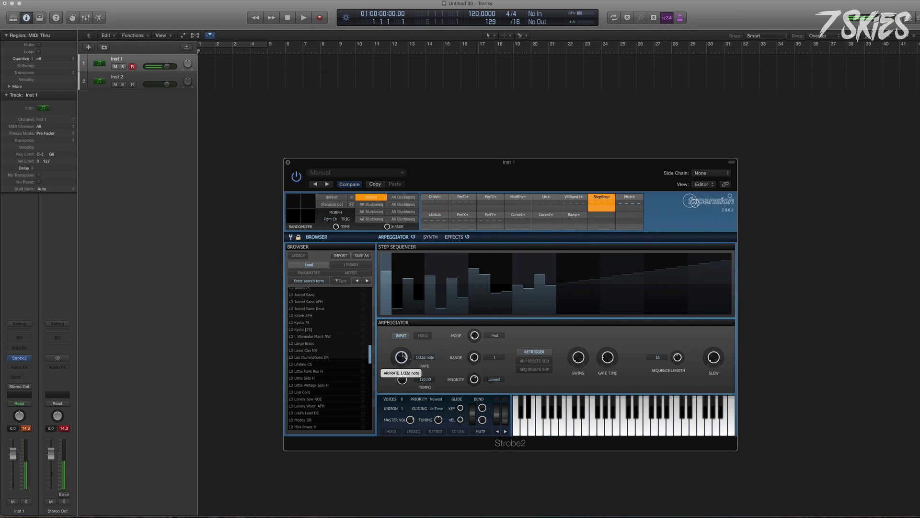
{"action": "mouse_move", "coordinate": [403, 356]}
{"action": "left_mouse_down"}
{"action": "mouse_move", "coordinate": [403, 345]}
{"action": "mouse_move", "coordinate": [402, 357]}
{"action": "left_mouse_up"}
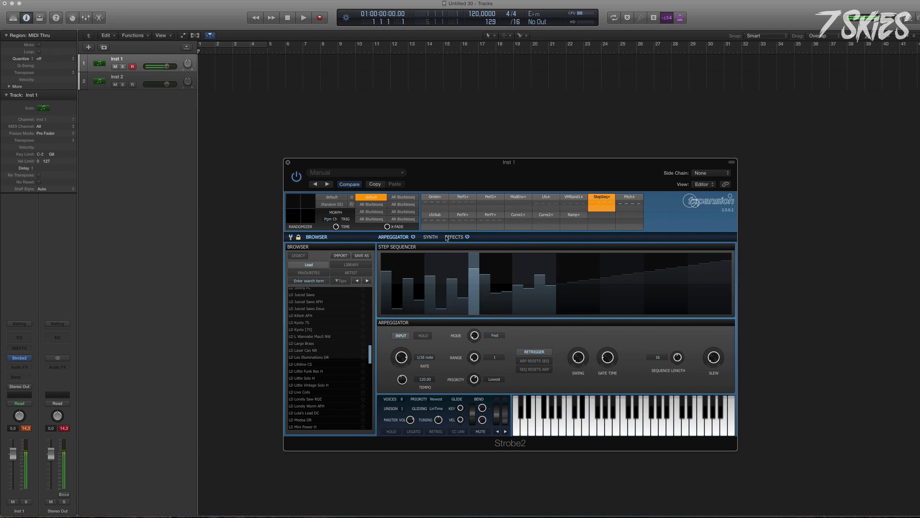
{"action": "left_click", "coordinate": [431, 237]}
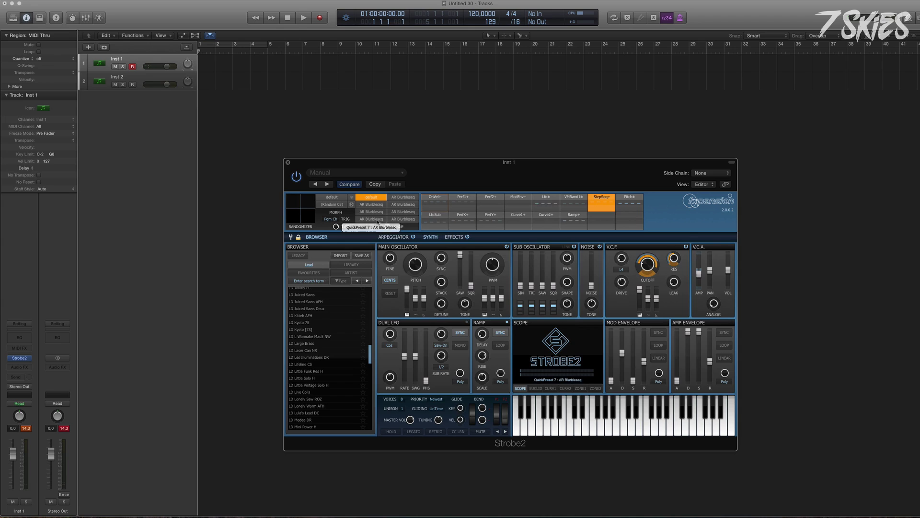
Try the arpeggiator's swing, gate time and slew controls and set the sequence length to 17 steps
{"action": "left_click", "coordinate": [395, 237]}
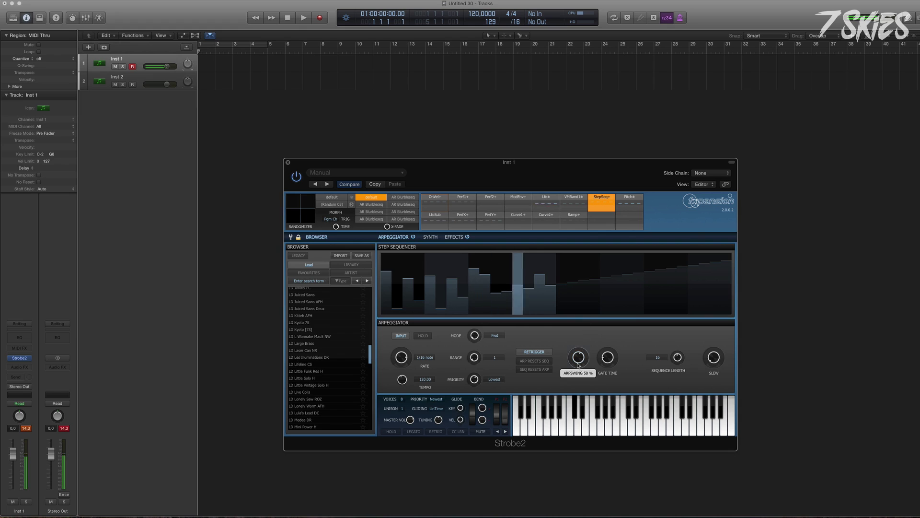
{"action": "left_click_drag", "start_coordinate": [578, 365], "coordinate": [607, 367]}
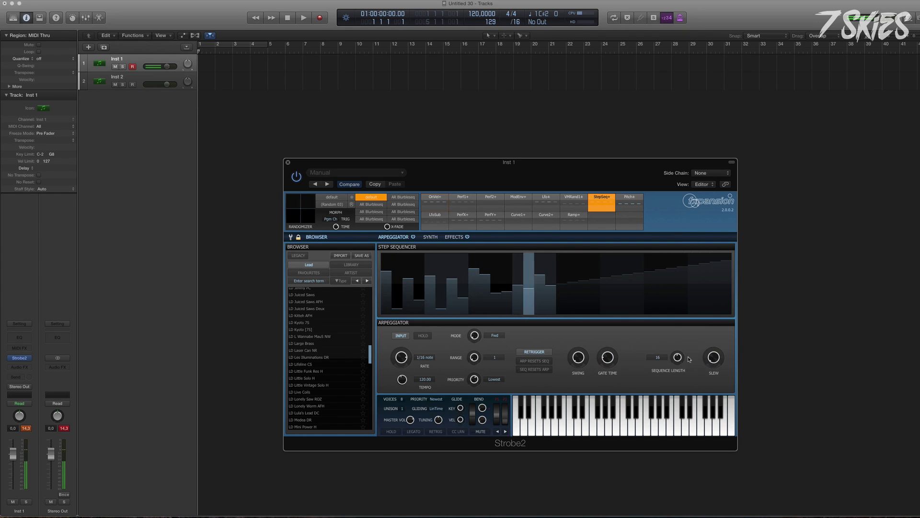
{"action": "scroll", "coordinate": [677, 358], "scroll_direction": "up", "scroll_amount": 1}
{"action": "left_click_drag", "start_coordinate": [677, 357], "coordinate": [716, 326]}
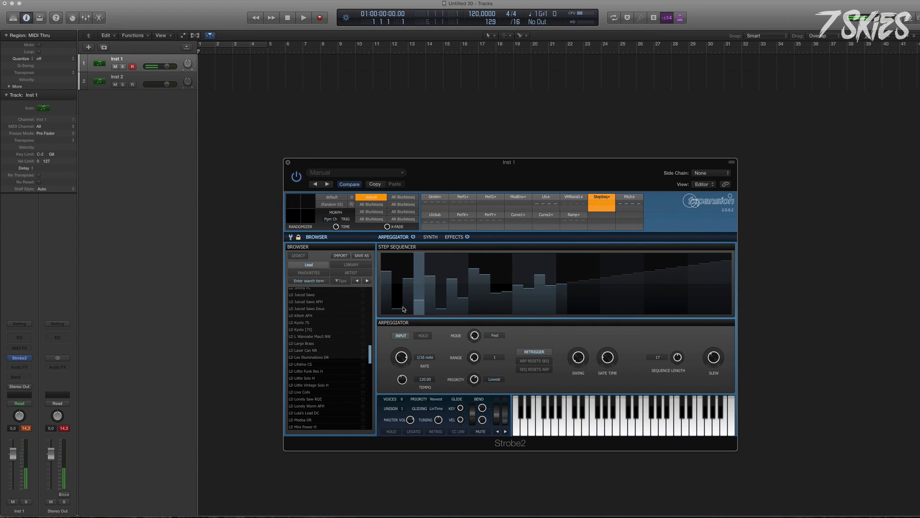
{"action": "mouse_move", "coordinate": [714, 356]}
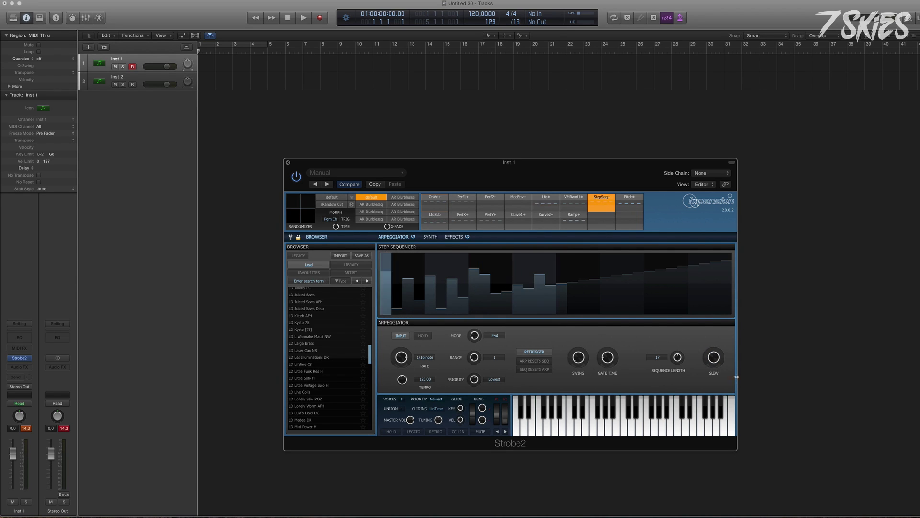
{"action": "mouse_move", "coordinate": [714, 357]}
{"action": "left_mouse_down"}
{"action": "mouse_move", "coordinate": [717, 337]}
{"action": "mouse_move", "coordinate": [713, 410]}
{"action": "mouse_move", "coordinate": [707, 360]}
{"action": "left_mouse_up"}
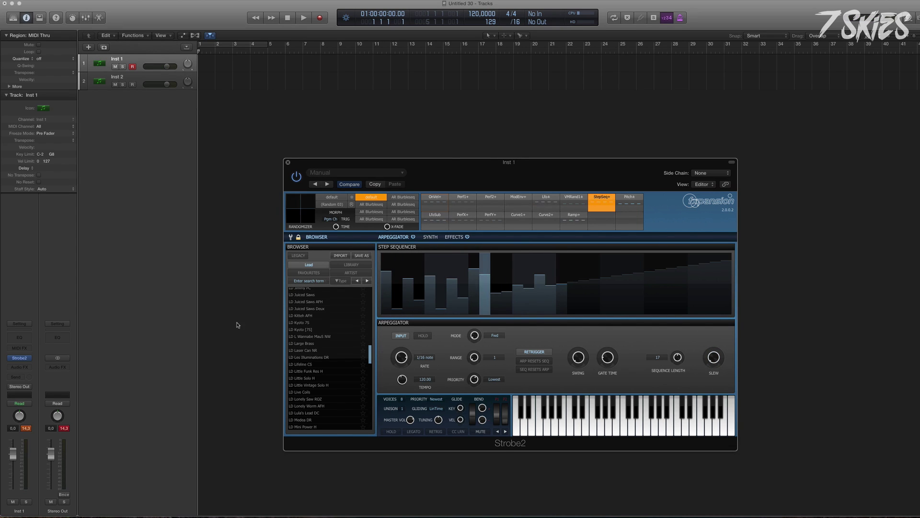
Select the VMRand1+ and Perf2+ modulation slots on the synth page and view the available modulation sources
{"action": "left_click", "coordinate": [430, 237]}
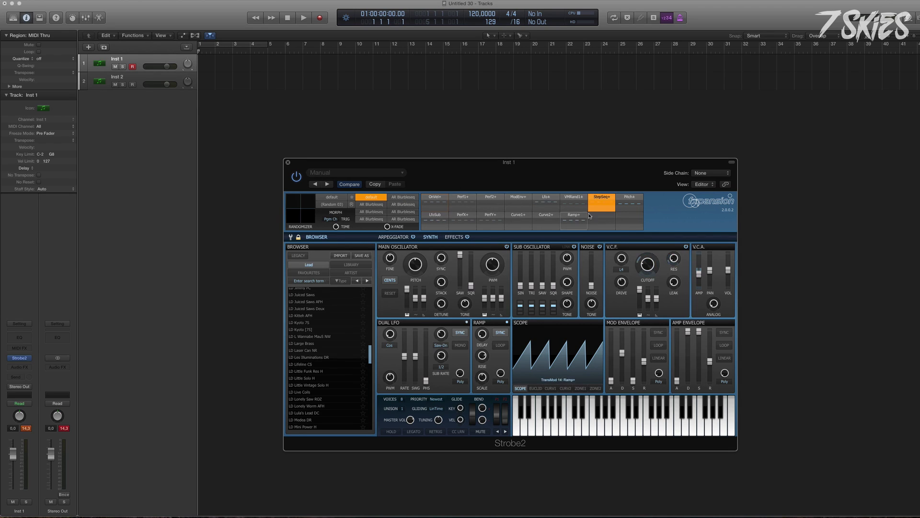
{"action": "left_click", "coordinate": [564, 205]}
{"action": "left_click", "coordinate": [489, 207]}
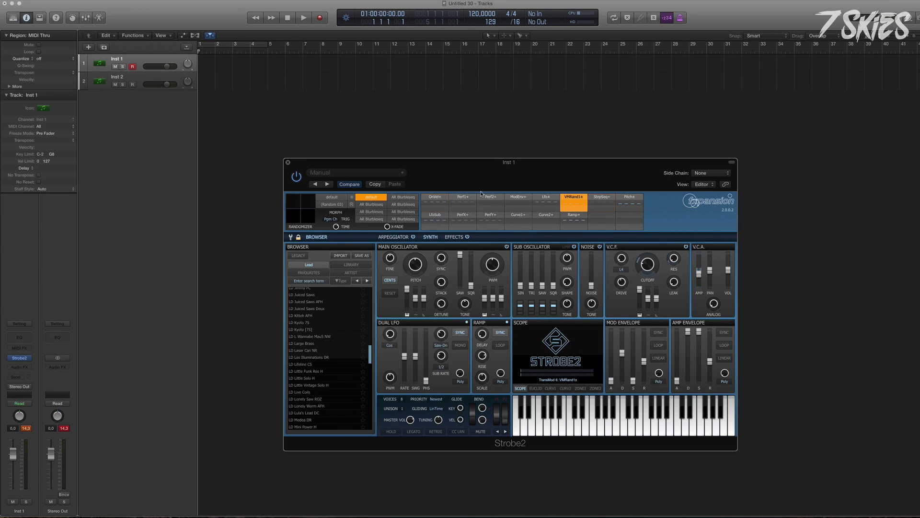
{"action": "left_click", "coordinate": [494, 209]}
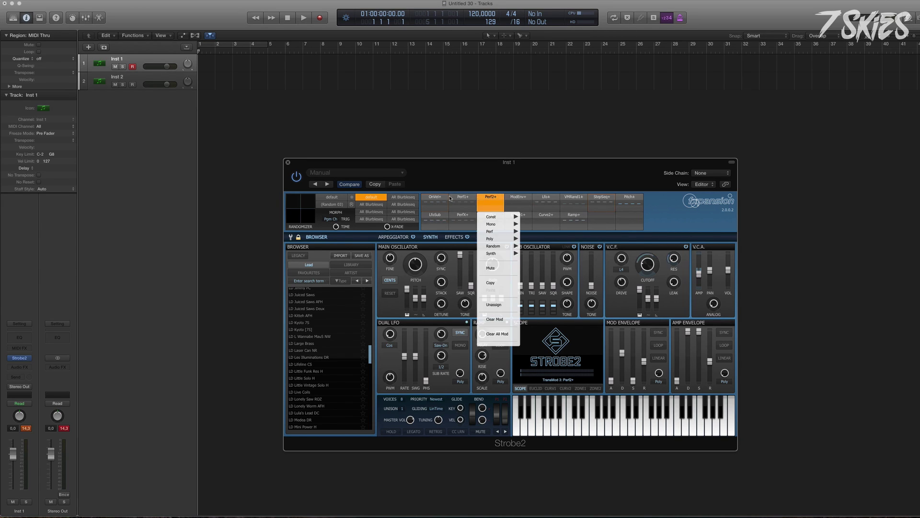
Remove the first modulation slot's effect on the VCA amp and reset the amp level to 0.0 dB
{"action": "left_click", "coordinate": [421, 203]}
{"action": "left_click", "coordinate": [425, 203]}
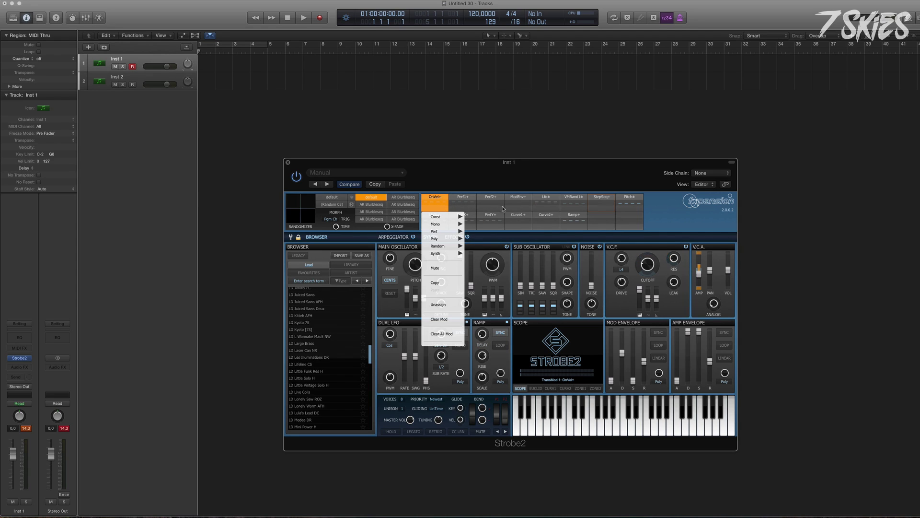
{"action": "left_click_drag", "start_coordinate": [701, 253], "coordinate": [701, 277]}
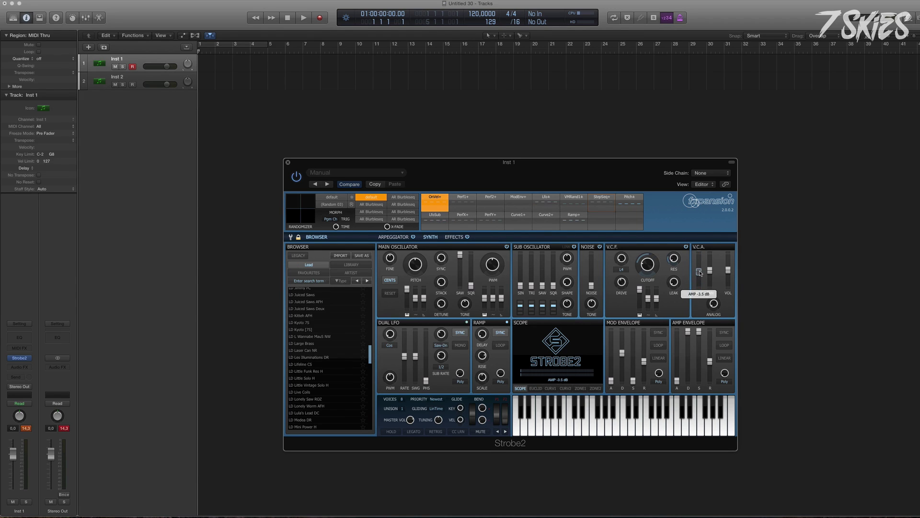
{"action": "double_click", "coordinate": [699, 271]}
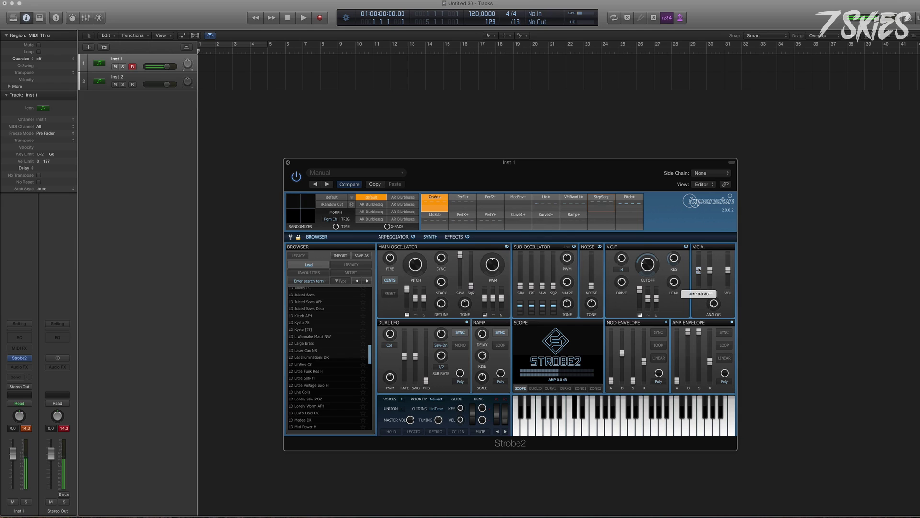
Select the Lfo+ modulation slot and apply it to the main oscillator's saw level
{"action": "mouse_move", "coordinate": [589, 212]}
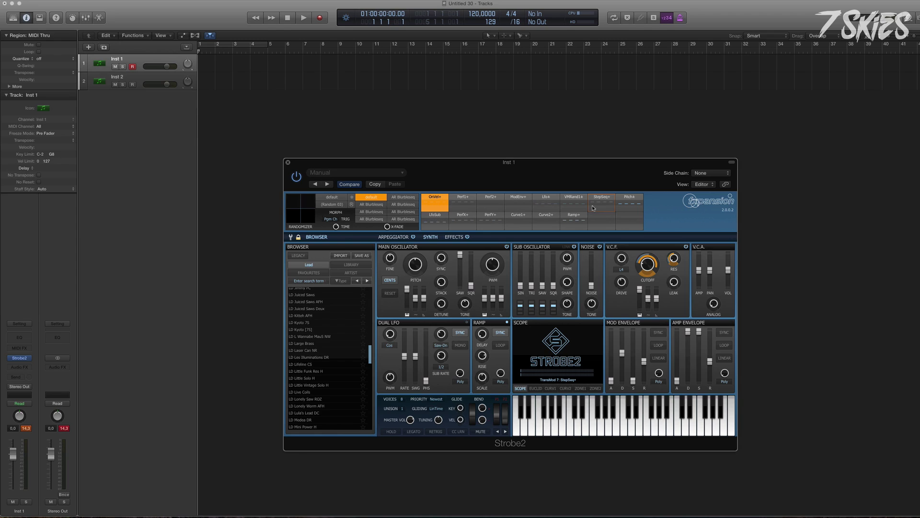
{"action": "left_click", "coordinate": [632, 204]}
{"action": "left_click", "coordinate": [616, 220]}
{"action": "left_click", "coordinate": [465, 219]}
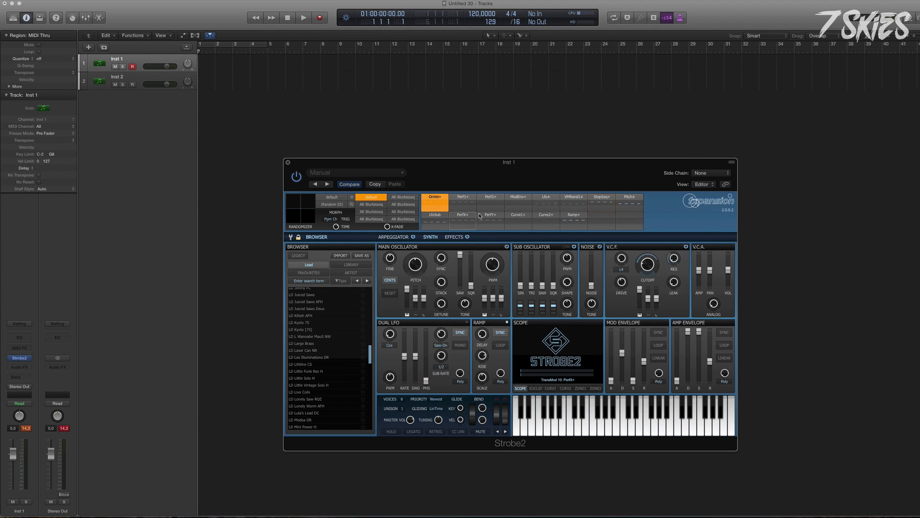
{"action": "right_click", "coordinate": [546, 204]}
{"action": "left_click", "coordinate": [664, 220]}
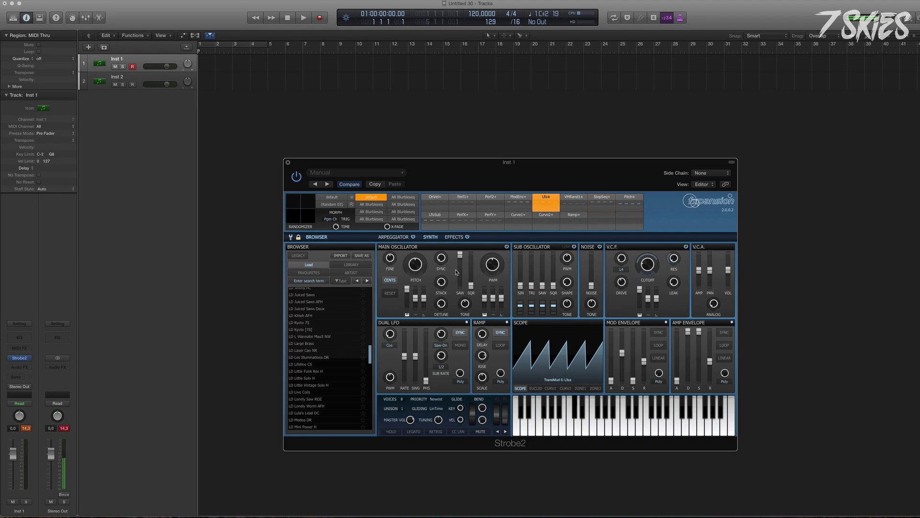
{"action": "left_click_drag", "start_coordinate": [459, 264], "coordinate": [463, 316]}
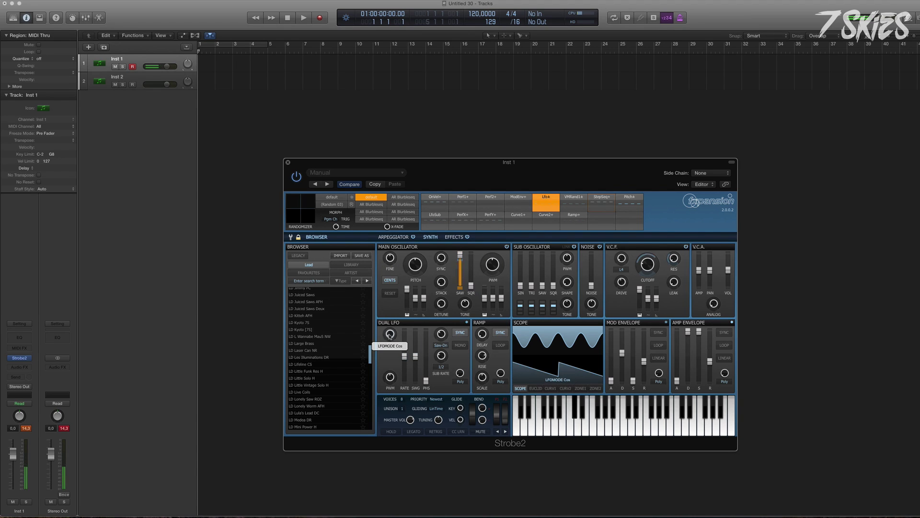
Set the LFO to a sine shape at a 1/16d rate and remove its modulation from the main oscillator's saw level
{"action": "left_click_drag", "start_coordinate": [390, 333], "coordinate": [393, 317]}
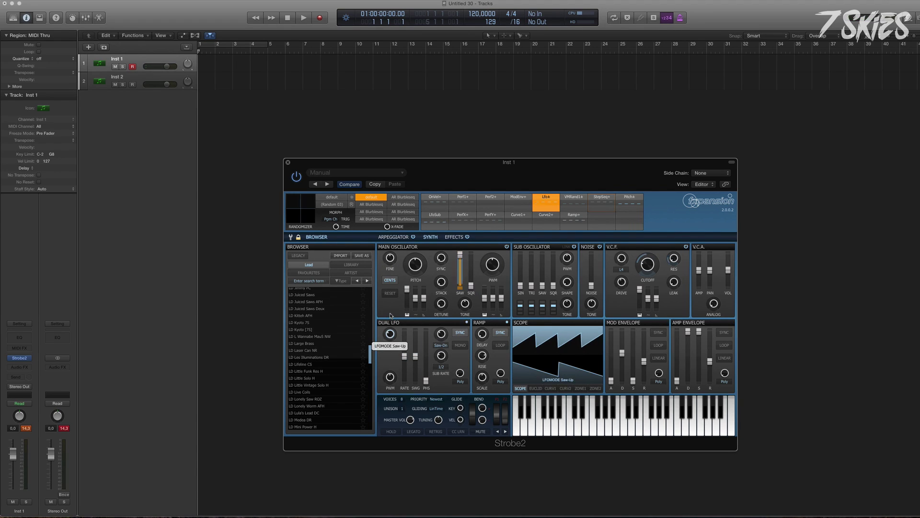
{"action": "mouse_move", "coordinate": [407, 360]}
{"action": "left_mouse_down"}
{"action": "mouse_move", "coordinate": [408, 344]}
{"action": "mouse_move", "coordinate": [392, 332]}
{"action": "mouse_move", "coordinate": [390, 371]}
{"action": "mouse_move", "coordinate": [406, 350]}
{"action": "left_mouse_up"}
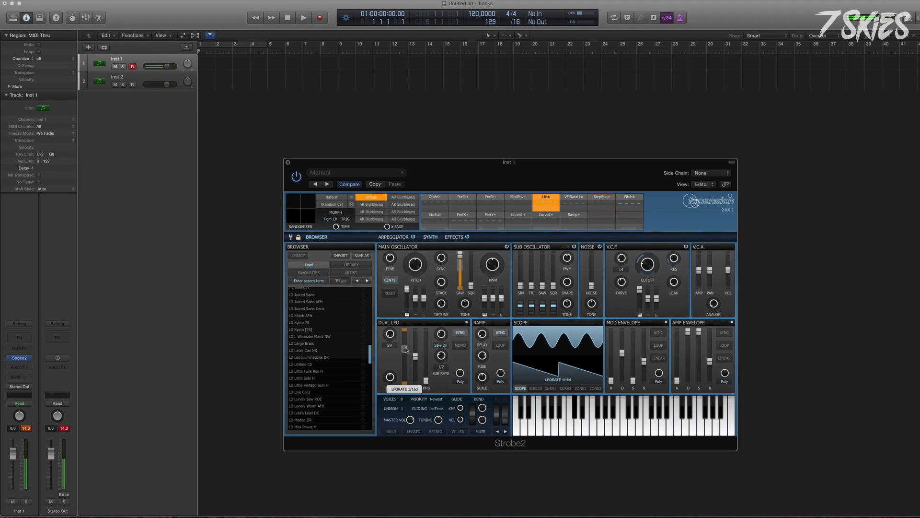
{"action": "left_click_drag", "start_coordinate": [459, 254], "coordinate": [463, 286]}
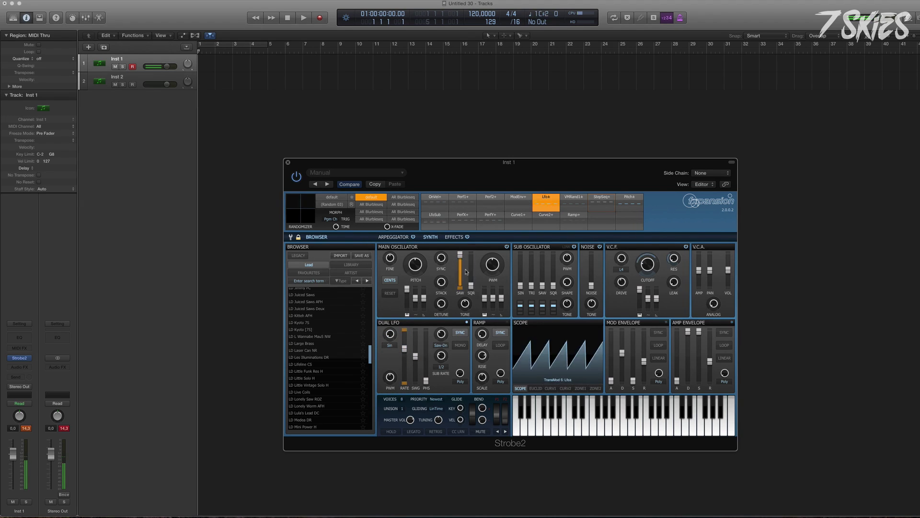
{"action": "left_click", "coordinate": [463, 286]}
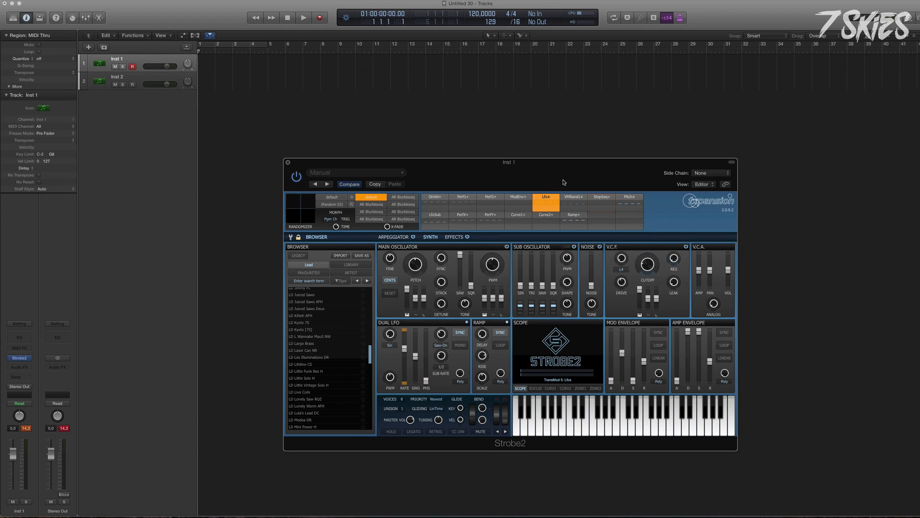
View the modulation sources available for the Lfo+ slot and deselect the slot
{"action": "left_click", "coordinate": [547, 197]}
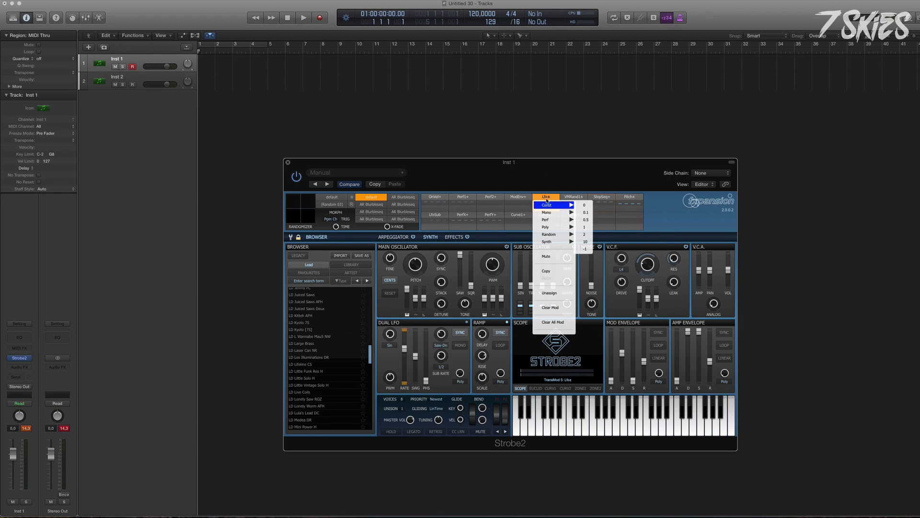
{"action": "left_click", "coordinate": [678, 238]}
{"action": "left_click", "coordinate": [546, 197]}
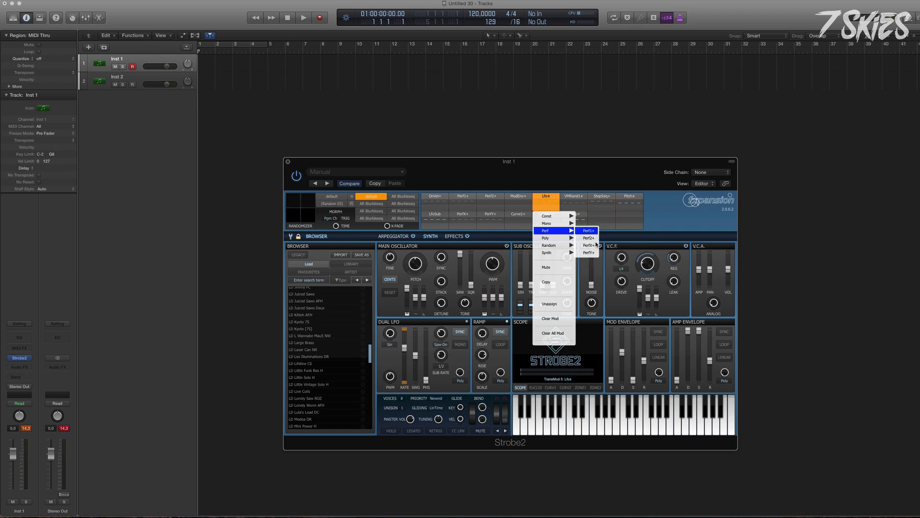
{"action": "left_click", "coordinate": [545, 206]}
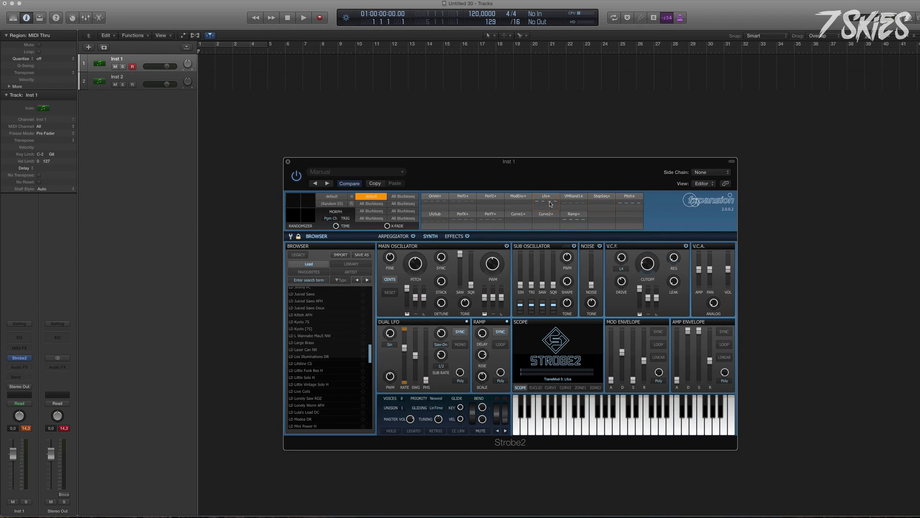
Try the sub oscillator's level sliders and reselect the Lfo+ modulation slot
{"action": "mouse_move", "coordinate": [539, 203]}
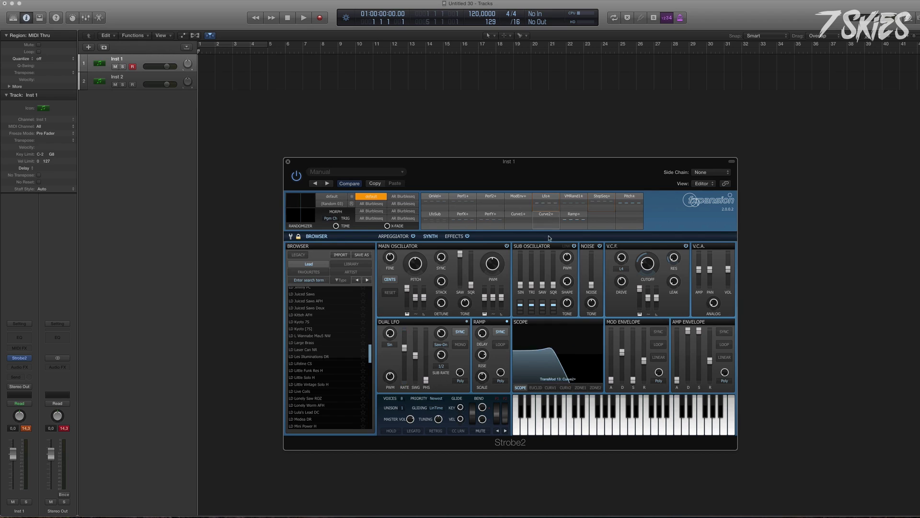
{"action": "mouse_move", "coordinate": [521, 272]}
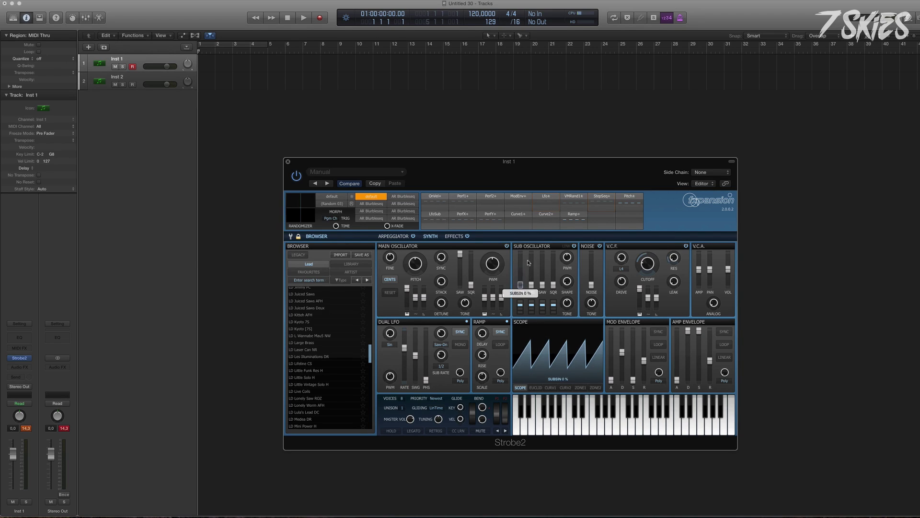
{"action": "mouse_move", "coordinate": [531, 284]}
{"action": "left_mouse_down"}
{"action": "mouse_move", "coordinate": [535, 270]}
{"action": "mouse_move", "coordinate": [532, 285]}
{"action": "mouse_move", "coordinate": [521, 257]}
{"action": "mouse_move", "coordinate": [519, 287]}
{"action": "left_mouse_up"}
{"action": "left_click", "coordinate": [547, 199]}
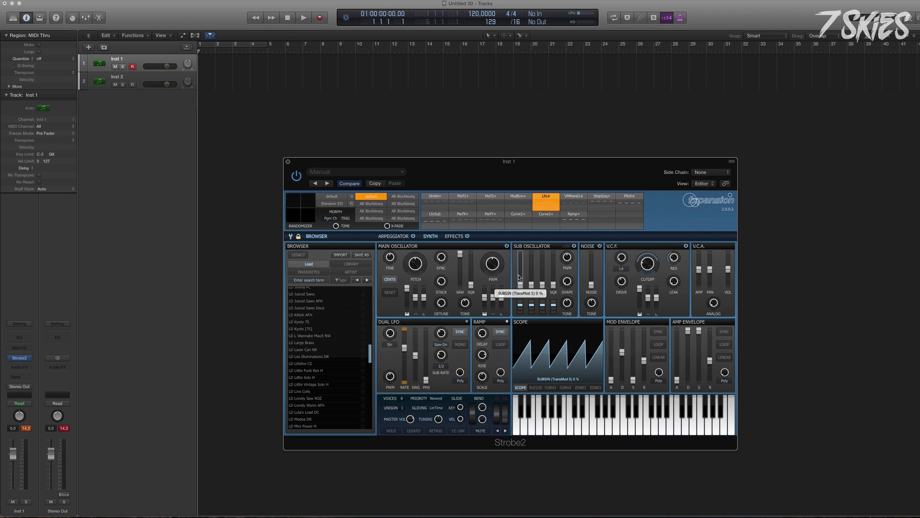
Select the Inst 2 track, open its original Strobe synth and place its window over Strobe2
{"action": "left_click", "coordinate": [137, 84]}
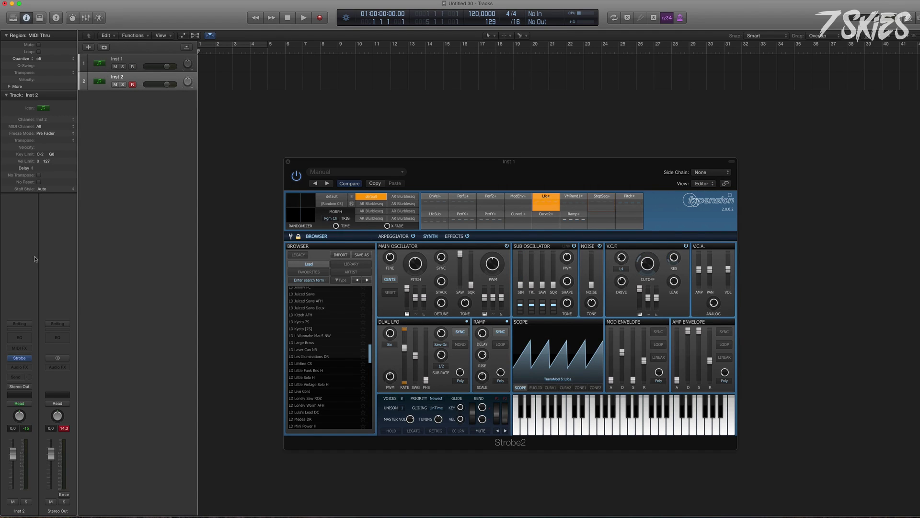
{"action": "left_click", "coordinate": [19, 358]}
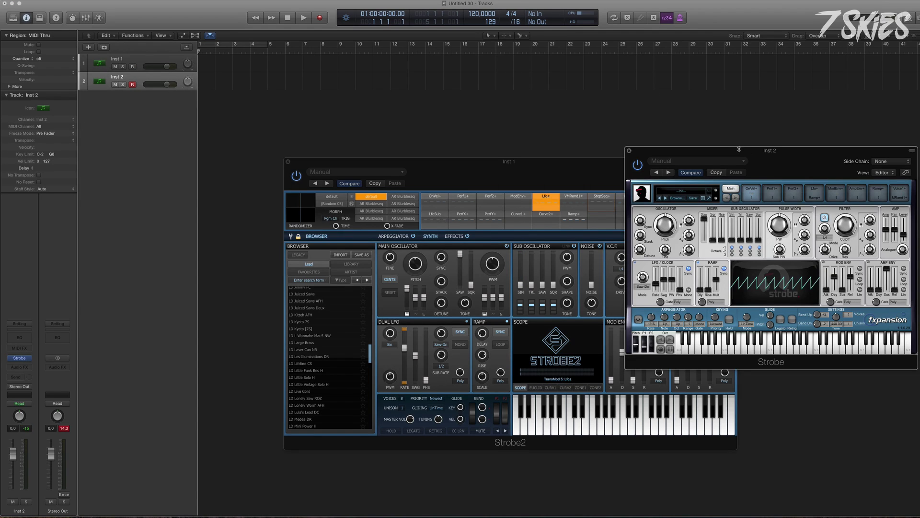
{"action": "left_click_drag", "start_coordinate": [739, 149], "coordinate": [532, 161]}
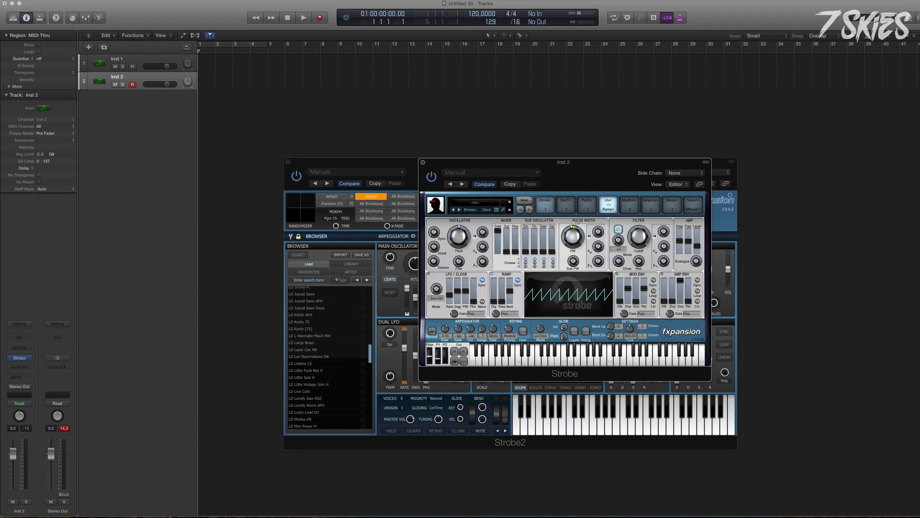
Try the pulse width knob's value and Lfo+ modulation depth in the original Strobe
{"action": "mouse_move", "coordinate": [575, 227]}
{"action": "left_click_drag", "start_coordinate": [575, 218], "coordinate": [576, 212]}
{"action": "left_click_drag", "start_coordinate": [578, 228], "coordinate": [583, 233]}
{"action": "mouse_move", "coordinate": [573, 237]}
{"action": "left_click_drag", "start_coordinate": [573, 236], "coordinate": [573, 233]}
Switch the original Strobe to its main view, try the pulse width knob and close the synth window
{"action": "left_click", "coordinate": [525, 201]}
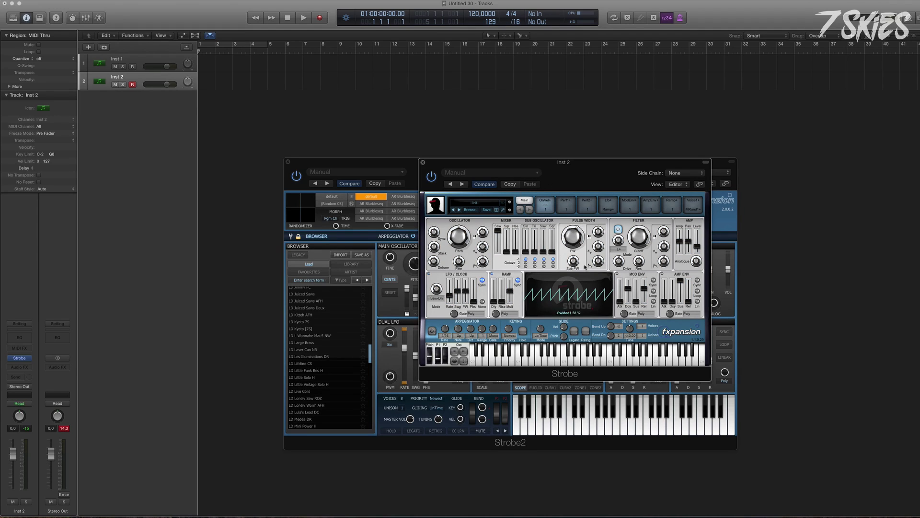
{"action": "left_click_drag", "start_coordinate": [572, 218], "coordinate": [579, 235]}
{"action": "left_click", "coordinate": [424, 162]}
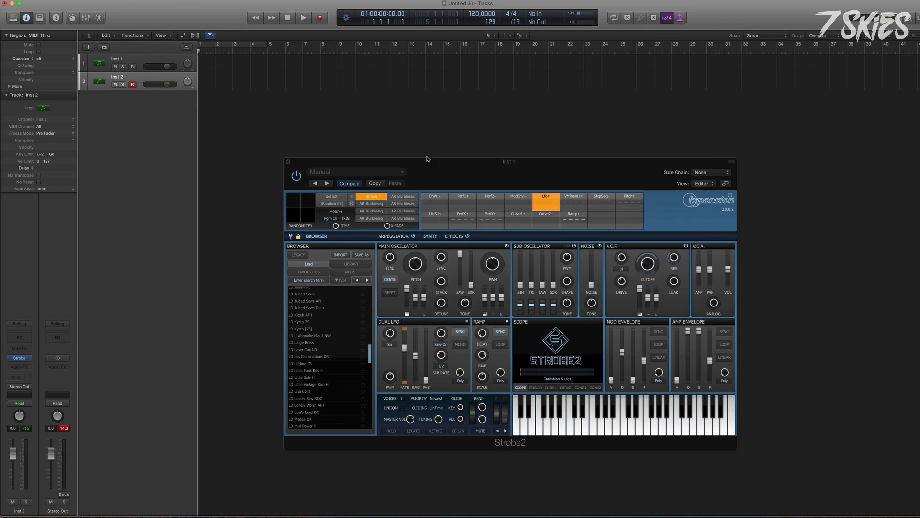
Deselect Strobe2's Lfo+ slot, try raising the sub oscillator levels and return them to zero
{"action": "left_click", "coordinate": [545, 203]}
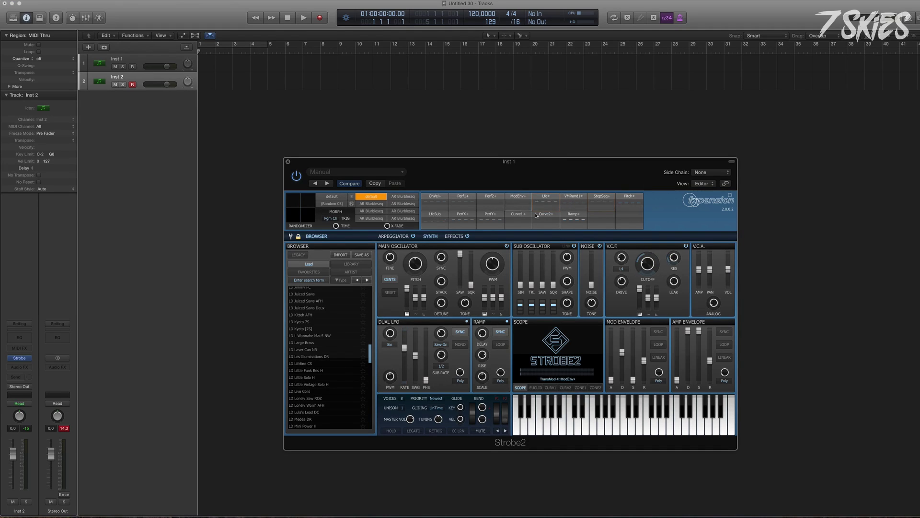
{"action": "mouse_move", "coordinate": [623, 277]}
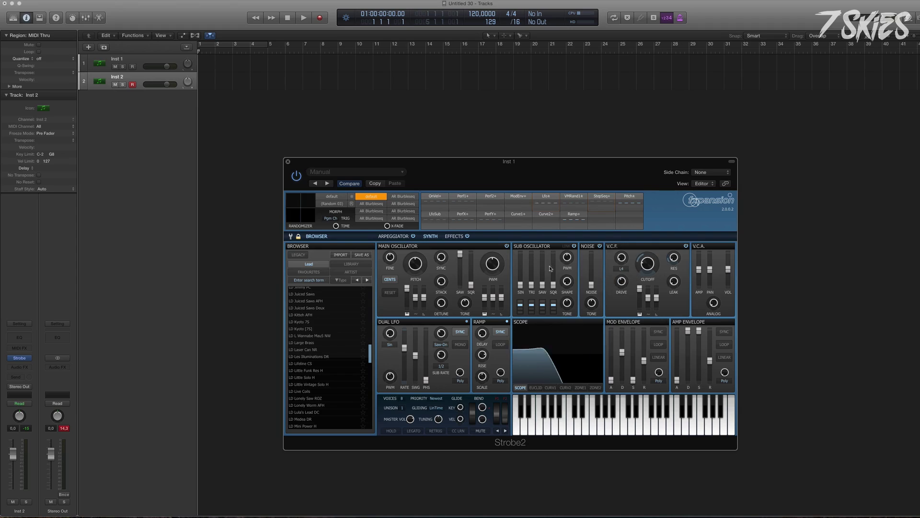
{"action": "left_click_drag", "start_coordinate": [544, 283], "coordinate": [522, 251]}
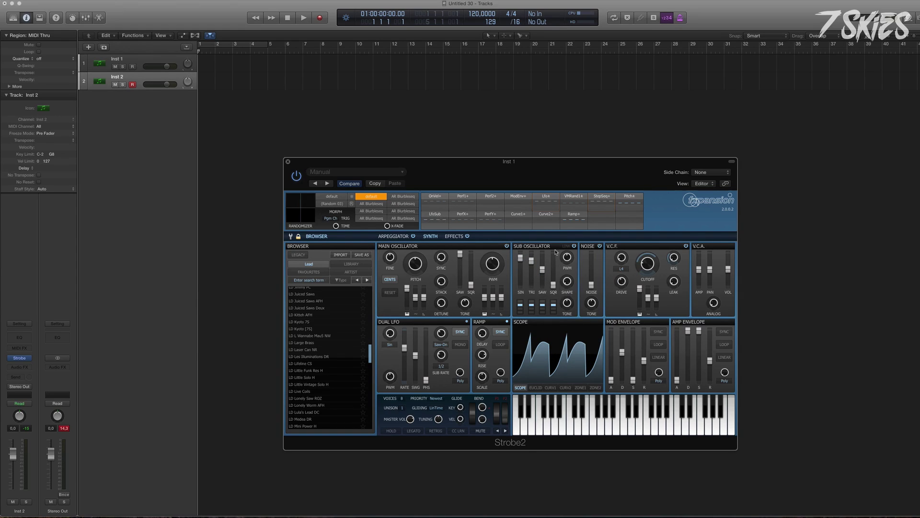
{"action": "mouse_move", "coordinate": [554, 284]}
{"action": "left_mouse_down"}
{"action": "mouse_move", "coordinate": [555, 277]}
{"action": "mouse_move", "coordinate": [523, 297]}
{"action": "mouse_move", "coordinate": [522, 287]}
{"action": "mouse_move", "coordinate": [553, 289]}
{"action": "left_mouse_up"}
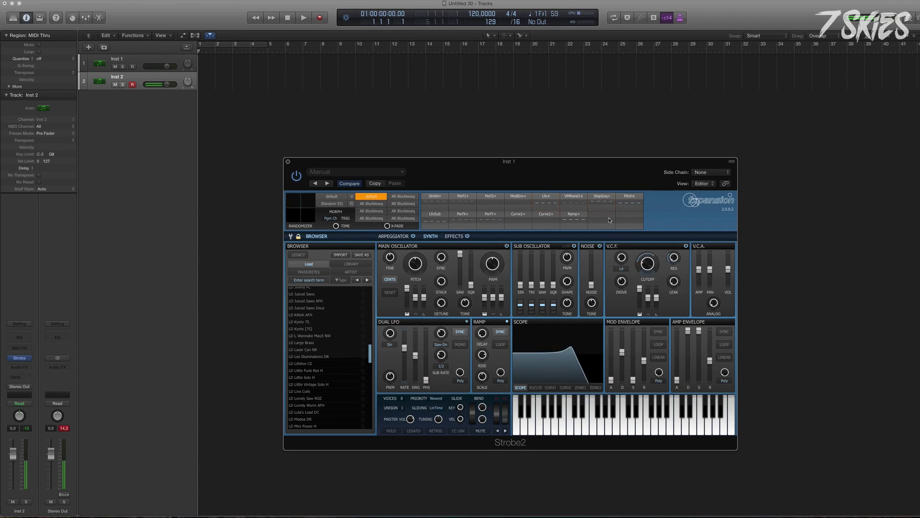
Select the StepSeq+ modulation slot, check its effect on the filter cutoff and make Inst 1 the active track
{"action": "left_click", "coordinate": [602, 198]}
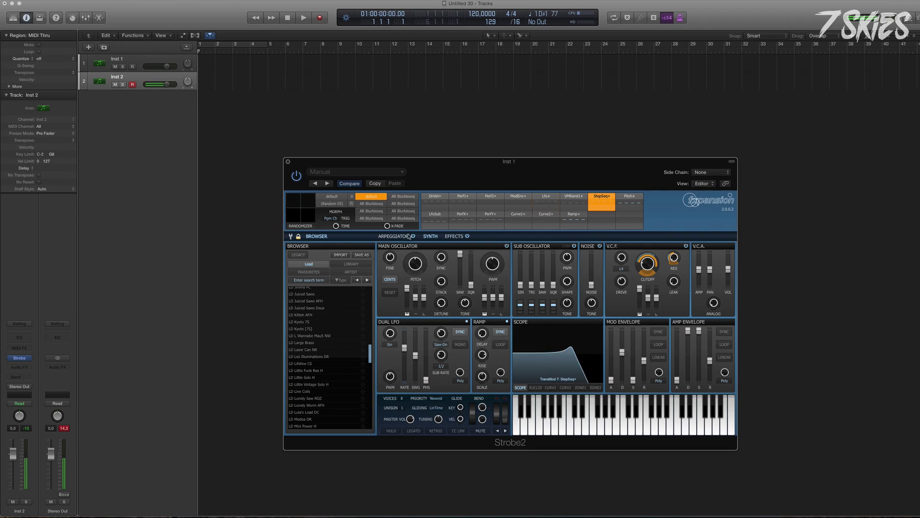
{"action": "mouse_move", "coordinate": [647, 268]}
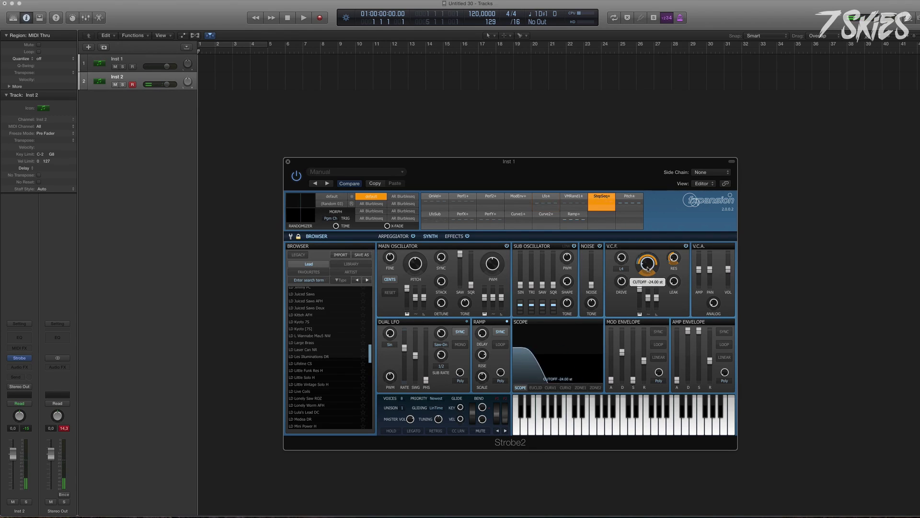
{"action": "left_click", "coordinate": [139, 58]}
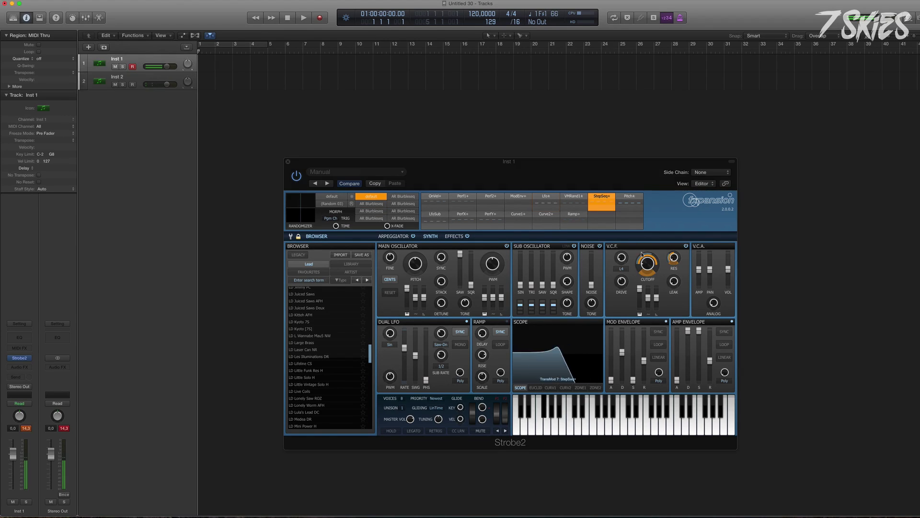
Load a Phaser into the first FX A effect slot, adjust its rate and turn off its sync
{"action": "left_click", "coordinate": [453, 236]}
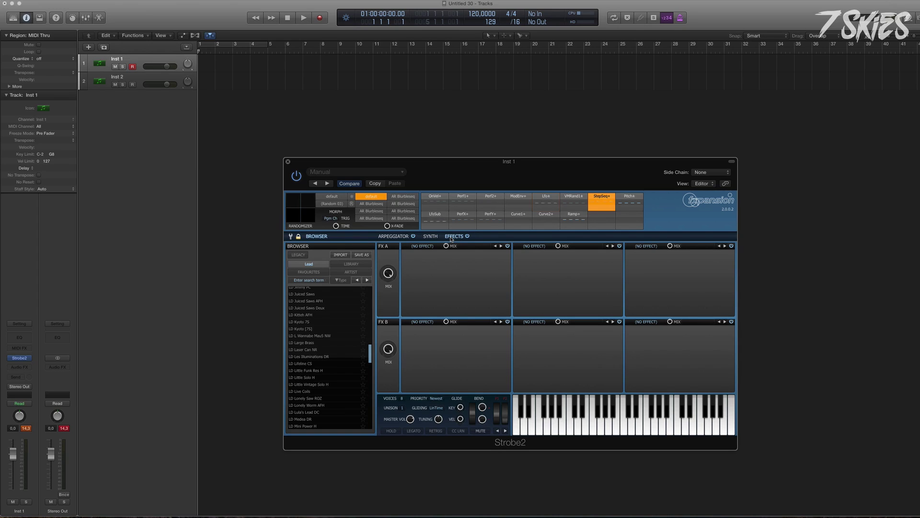
{"action": "left_click", "coordinate": [423, 246]}
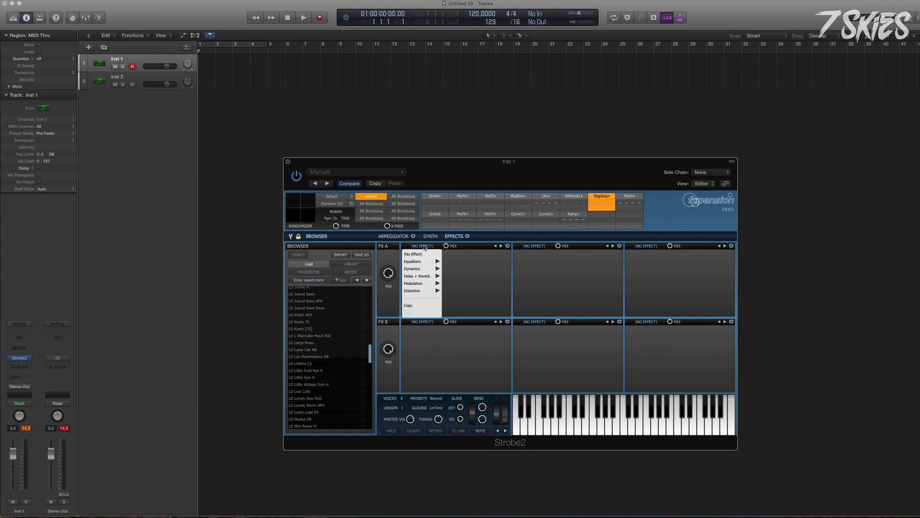
{"action": "mouse_move", "coordinate": [427, 264]}
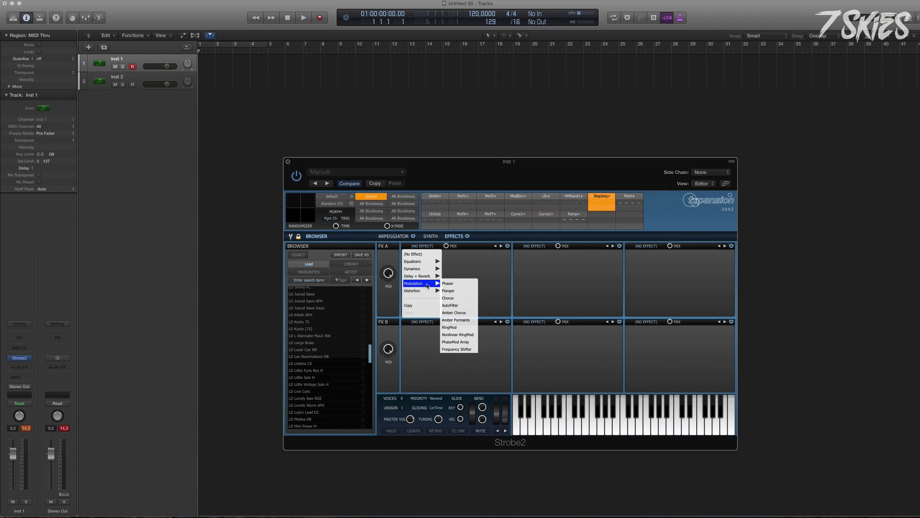
{"action": "left_click", "coordinate": [458, 284]}
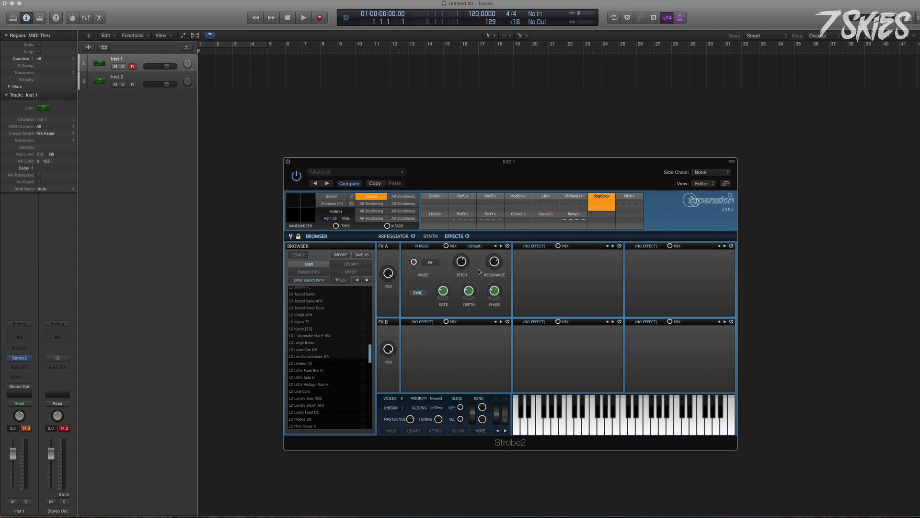
{"action": "left_click_drag", "start_coordinate": [443, 291], "coordinate": [443, 314]}
{"action": "left_click", "coordinate": [418, 292]}
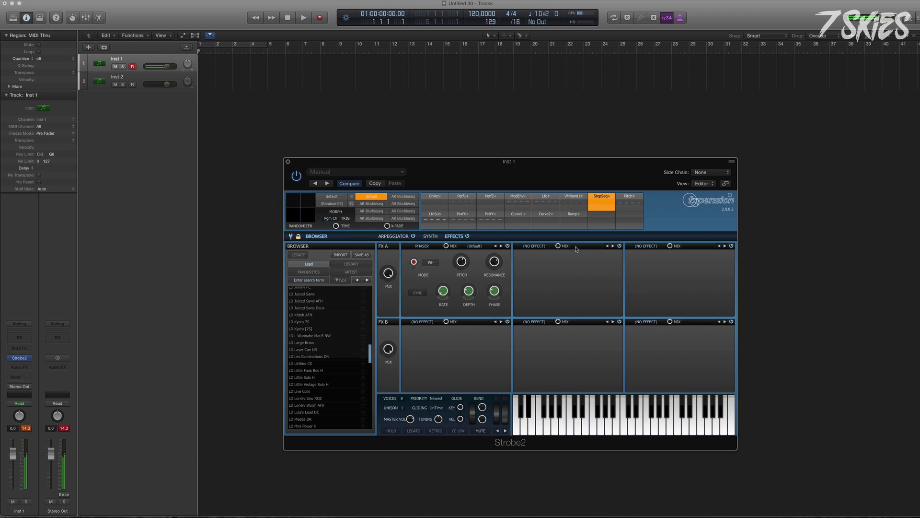
Load a Delay into the second FX A effect slot and set its time to 1/8 note
{"action": "left_click", "coordinate": [534, 246]}
{"action": "mouse_move", "coordinate": [538, 272]}
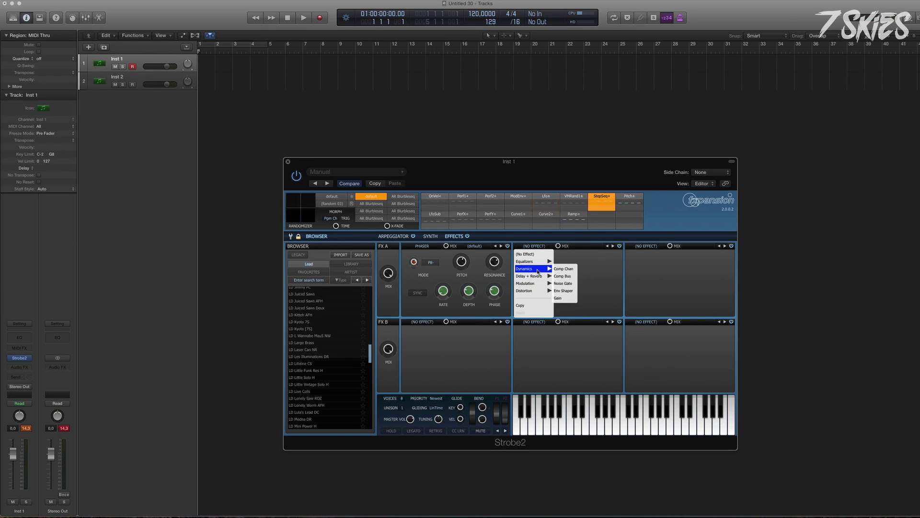
{"action": "left_click", "coordinate": [574, 277]}
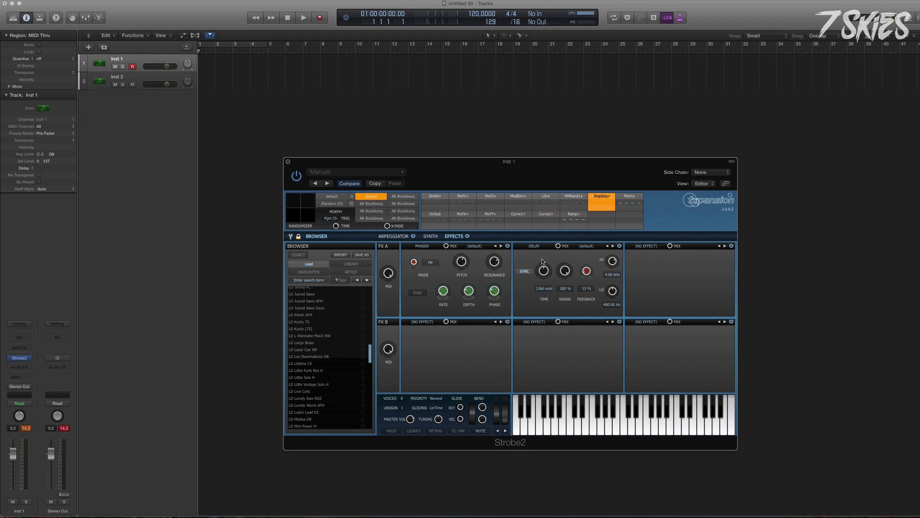
{"action": "left_click_drag", "start_coordinate": [543, 262], "coordinate": [545, 281]}
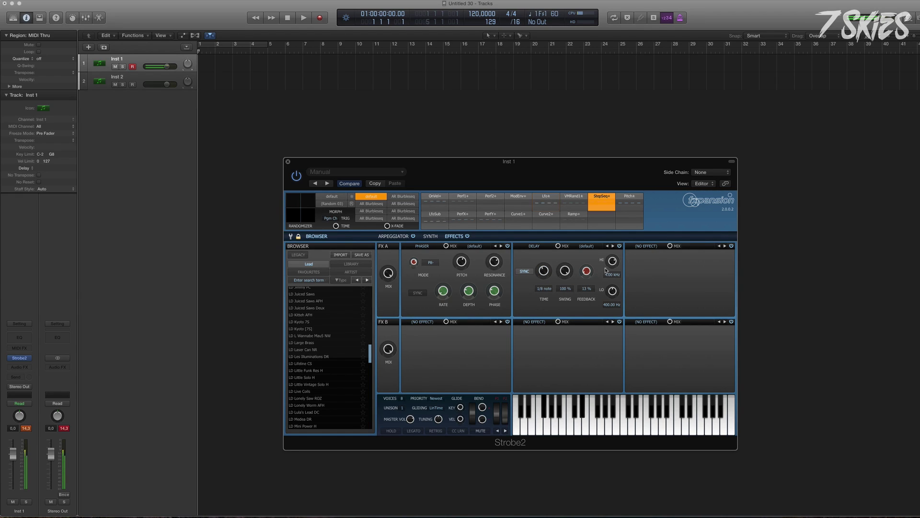
Set the delay's LO filter to 2.67 kHz and its feedback to 66 %
{"action": "mouse_move", "coordinate": [617, 264]}
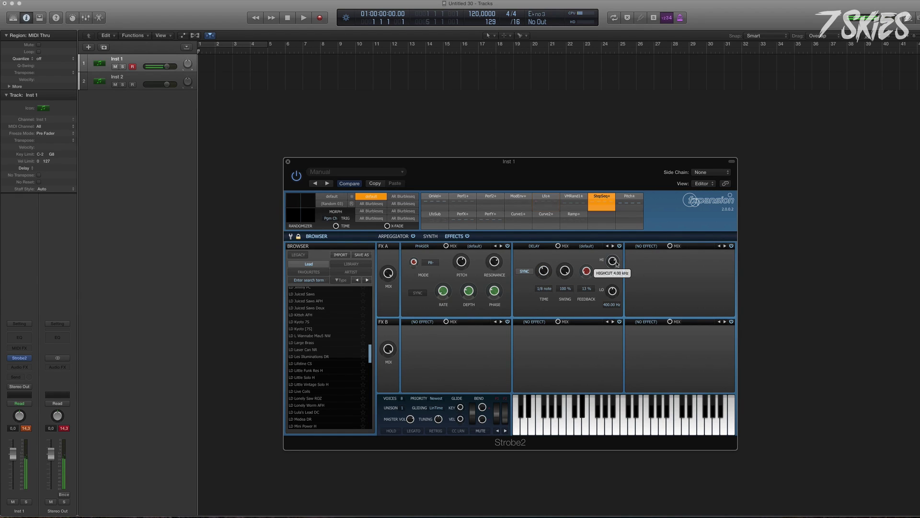
{"action": "mouse_move", "coordinate": [613, 292]}
{"action": "left_mouse_down"}
{"action": "mouse_move", "coordinate": [613, 274]}
{"action": "mouse_move", "coordinate": [613, 282]}
{"action": "left_mouse_up"}
{"action": "mouse_move", "coordinate": [583, 268]}
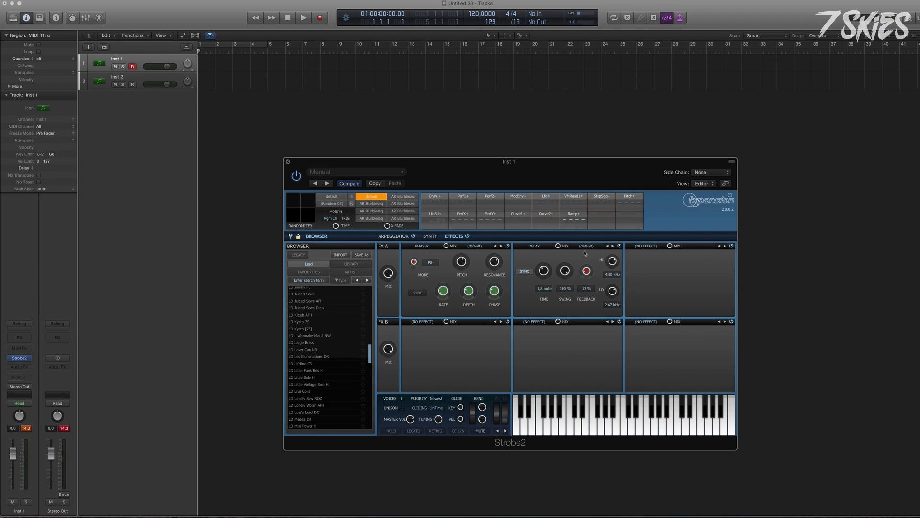
{"action": "left_click_drag", "start_coordinate": [586, 274], "coordinate": [586, 264]}
{"action": "mouse_move", "coordinate": [586, 272]}
{"action": "left_click_drag", "start_coordinate": [587, 271], "coordinate": [588, 267]}
Load a Bitcrusher into the third FX A slot with drive 12.5 dB, frequency 2.82 kHz and bits 12.63
{"action": "left_click", "coordinate": [668, 246]}
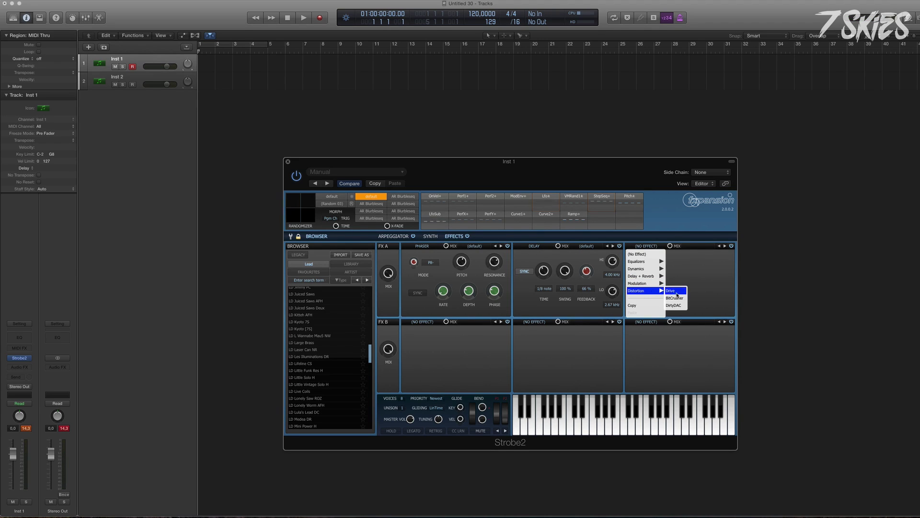
{"action": "left_click", "coordinate": [676, 296]}
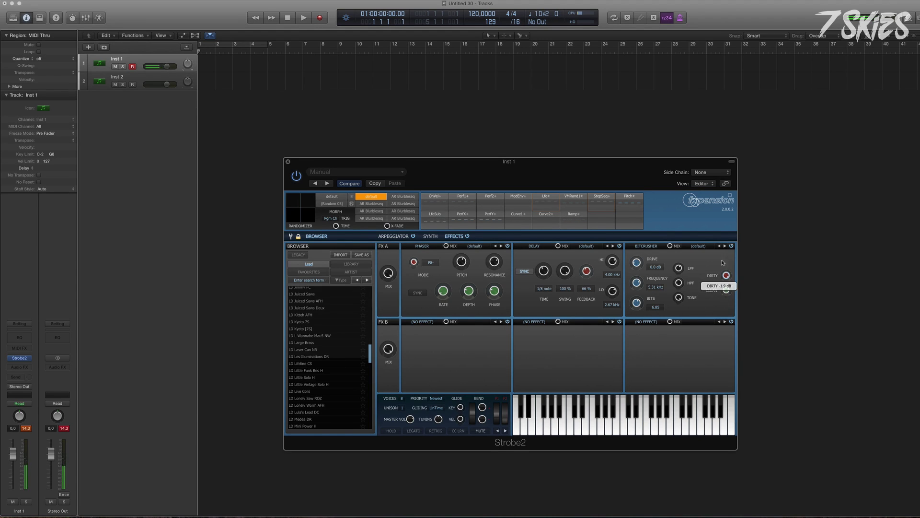
{"action": "mouse_move", "coordinate": [650, 263]}
{"action": "left_mouse_down"}
{"action": "mouse_move", "coordinate": [657, 283]}
{"action": "mouse_move", "coordinate": [655, 264]}
{"action": "left_mouse_up"}
{"action": "left_click_drag", "start_coordinate": [637, 283], "coordinate": [638, 335]}
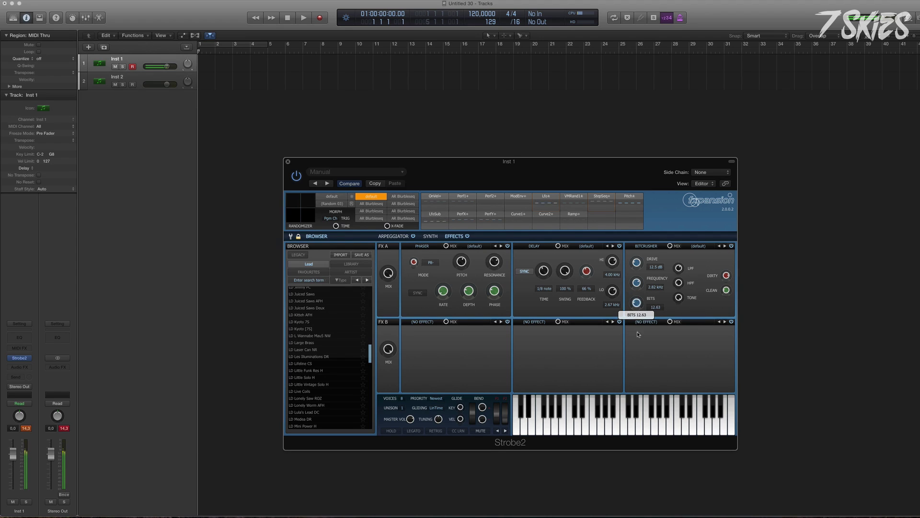
Set the Bitcrusher's bits to 9.57 and look over the Delay's effect list and the Bitcrusher's preset options
{"action": "left_click_drag", "start_coordinate": [638, 301], "coordinate": [680, 284]}
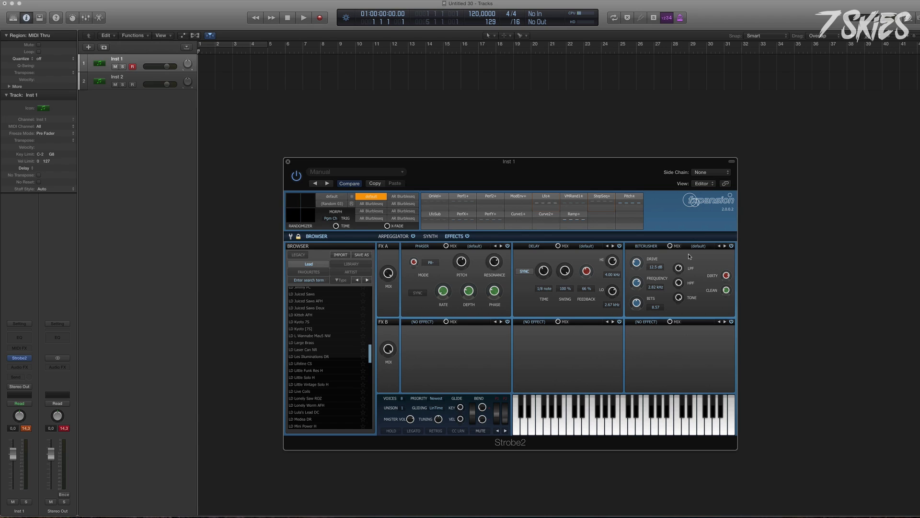
{"action": "left_click", "coordinate": [536, 248]}
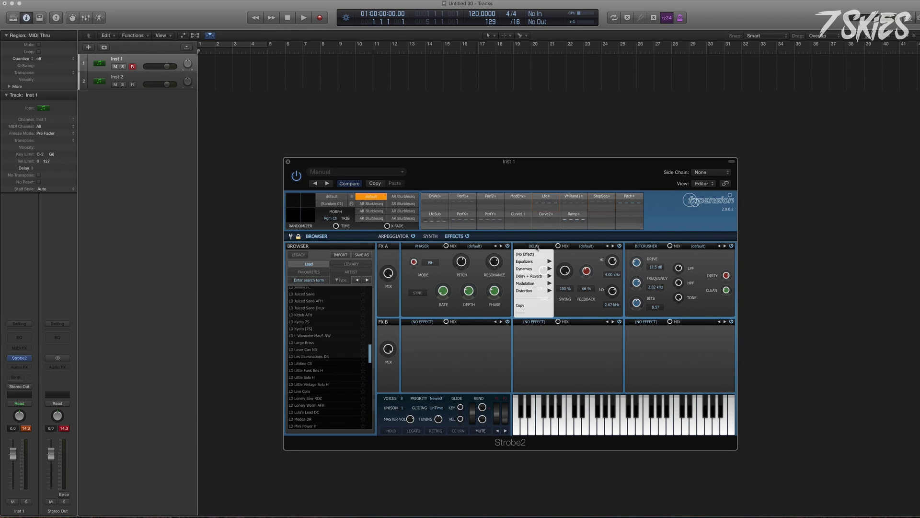
{"action": "left_click", "coordinate": [673, 231]}
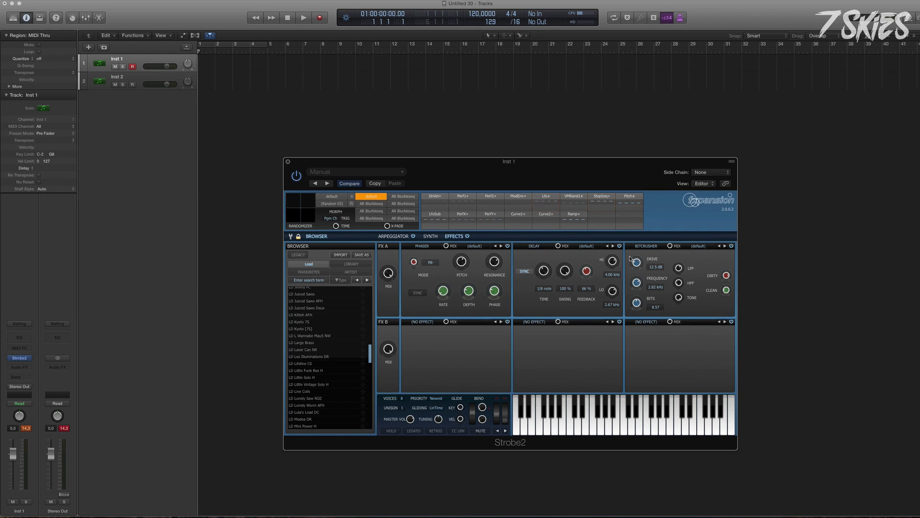
{"action": "left_click", "coordinate": [702, 246]}
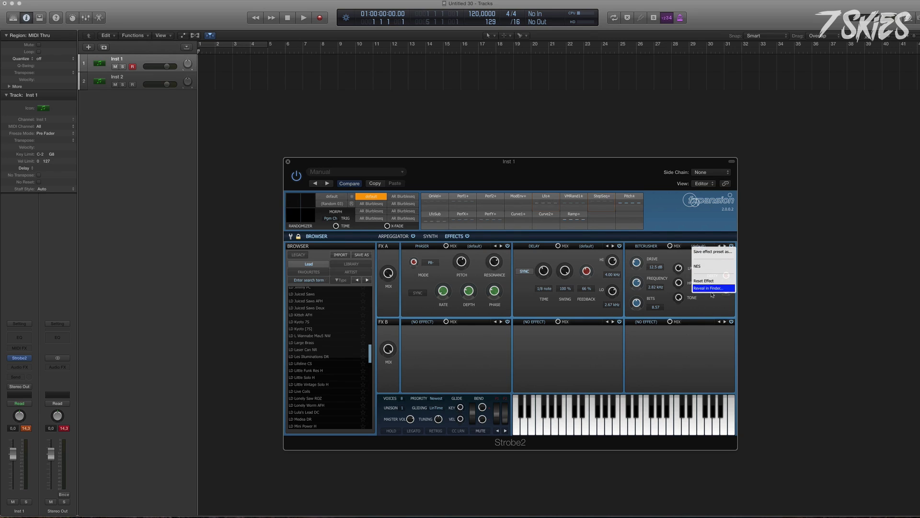
{"action": "left_click", "coordinate": [683, 253]}
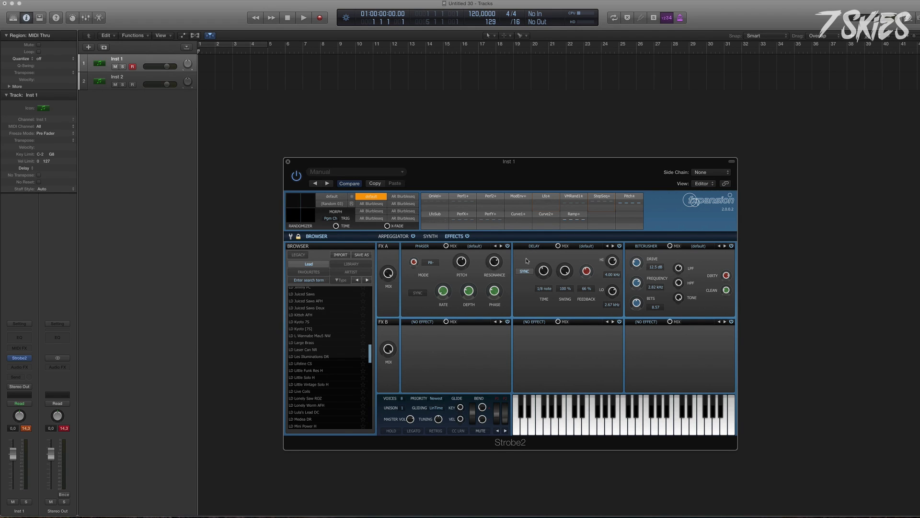
Swap the Delay and Bitcrusher positions in FX A and try the Bitcrusher's mix at 16 %
{"action": "left_click_drag", "start_coordinate": [527, 261], "coordinate": [641, 260]}
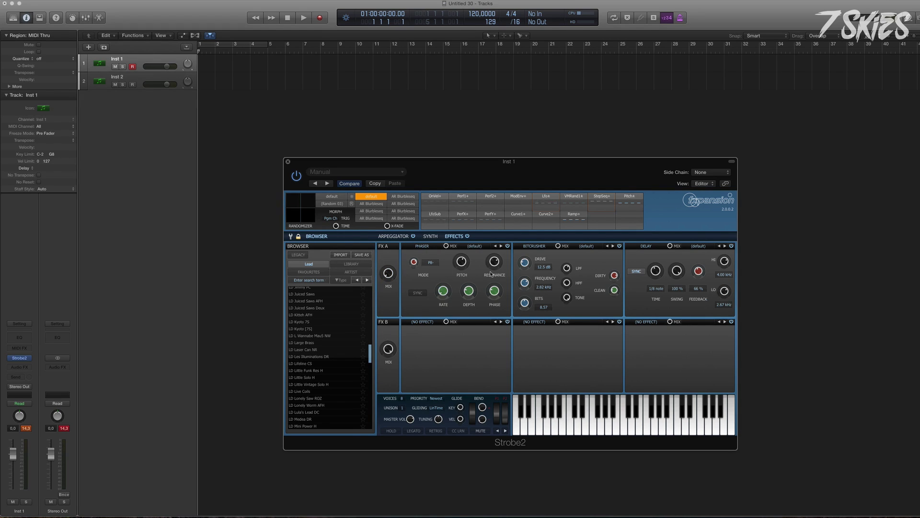
{"action": "mouse_move", "coordinate": [388, 271]}
{"action": "left_mouse_down"}
{"action": "mouse_move", "coordinate": [386, 257]}
{"action": "mouse_move", "coordinate": [382, 276]}
{"action": "left_mouse_up"}
{"action": "left_click_drag", "start_coordinate": [558, 247], "coordinate": [550, 360]}
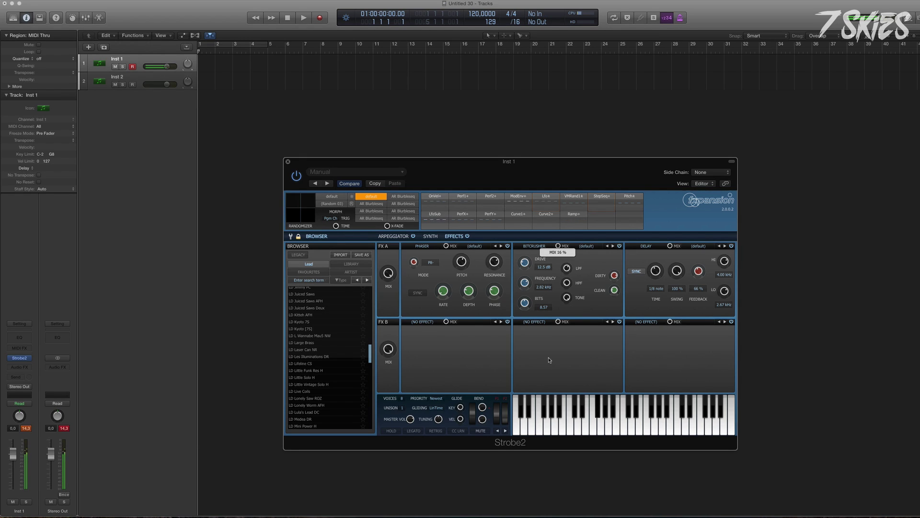
{"action": "left_click_drag", "start_coordinate": [543, 270], "coordinate": [542, 267]}
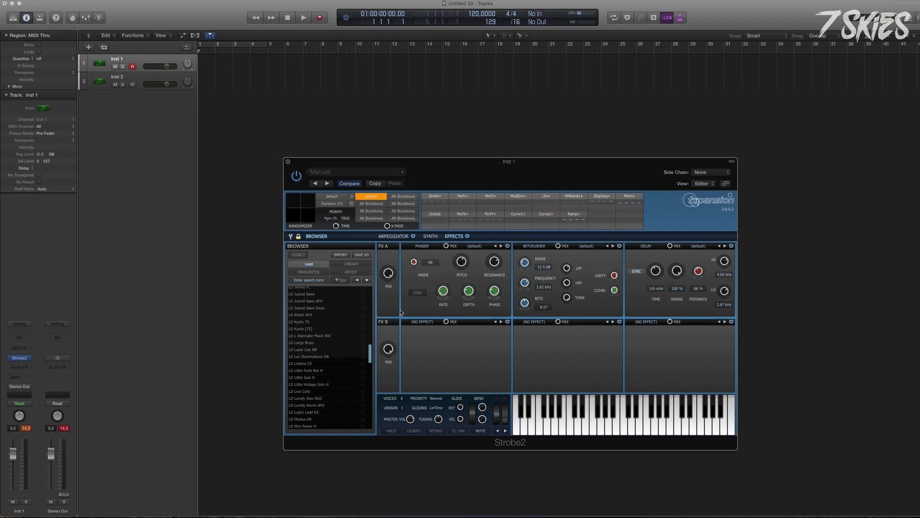
Review the Synth, Arpeggiator and Effects pages and the first slot's effect categories, and return to the Synth page
{"action": "left_click", "coordinate": [437, 237]}
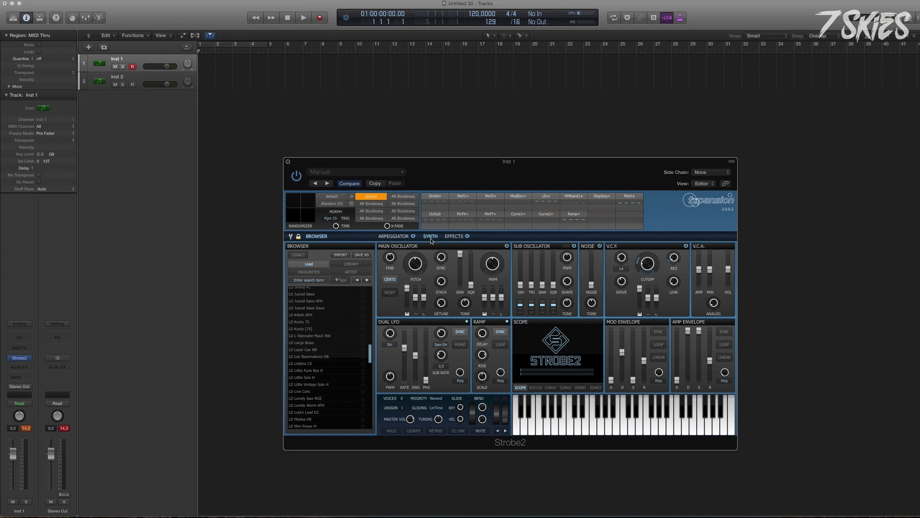
{"action": "left_click", "coordinate": [405, 236]}
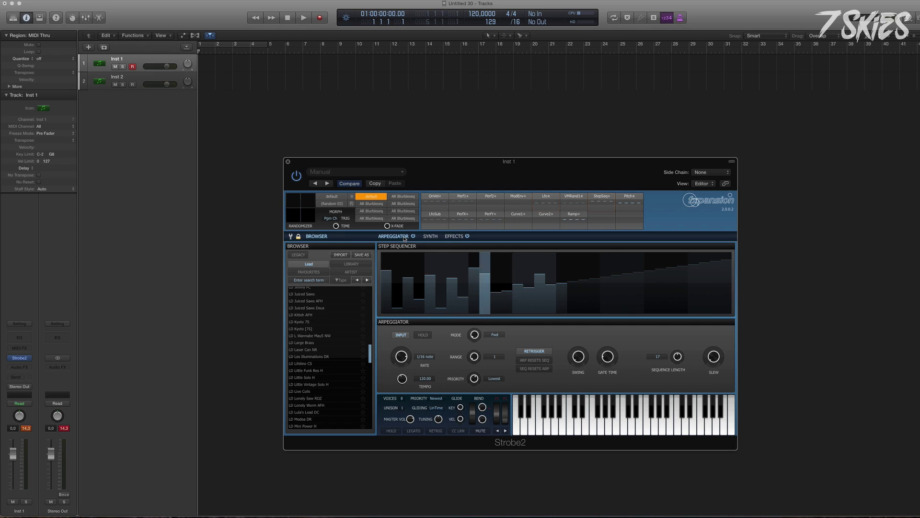
{"action": "left_click", "coordinate": [456, 236]}
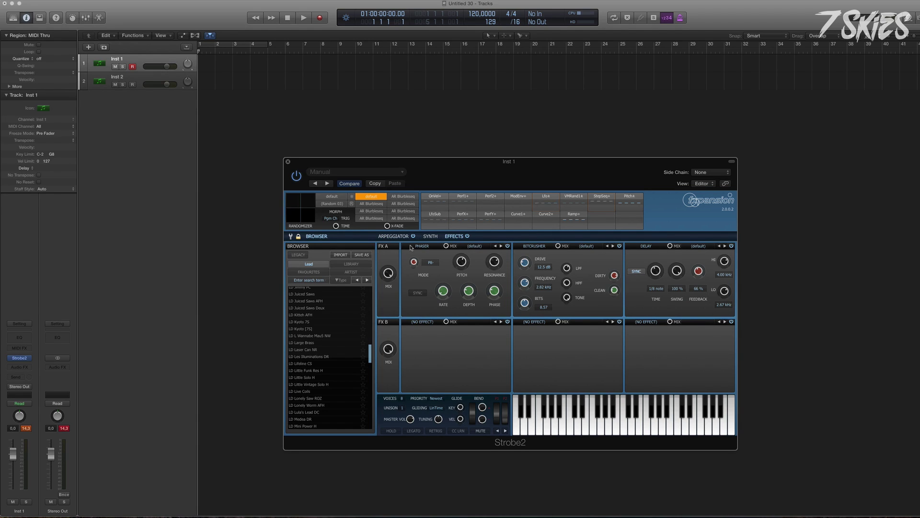
{"action": "left_click", "coordinate": [427, 247]}
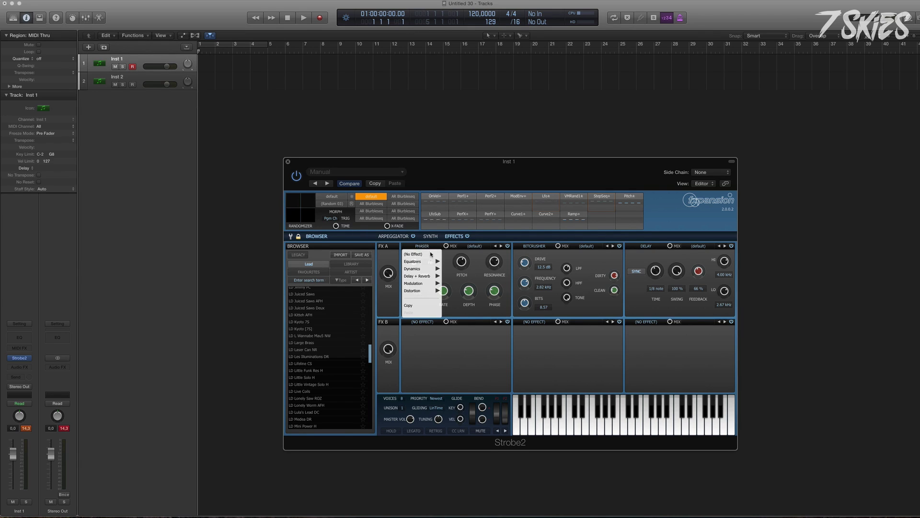
{"action": "mouse_move", "coordinate": [427, 283]}
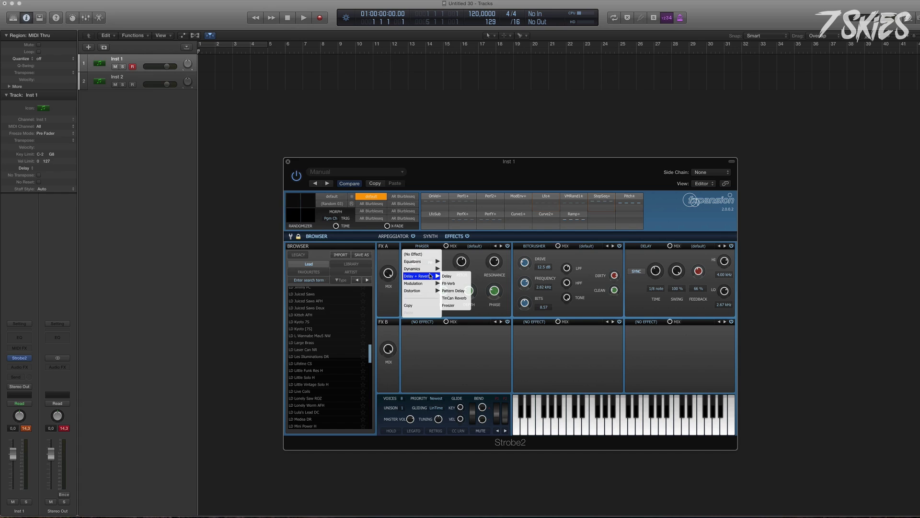
{"action": "left_click", "coordinate": [431, 237]}
{"action": "left_click", "coordinate": [431, 237]}
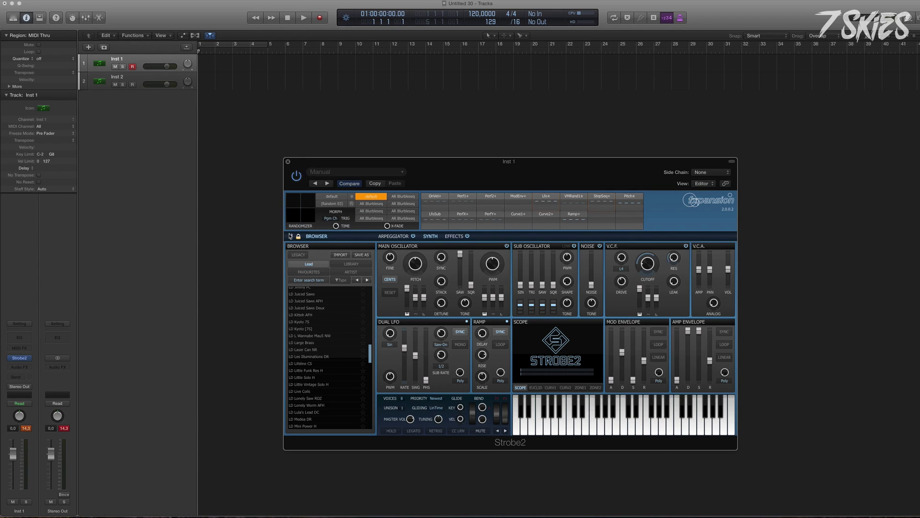
Set Strobe2's interface magnification to 120%
{"action": "left_click", "coordinate": [291, 236]}
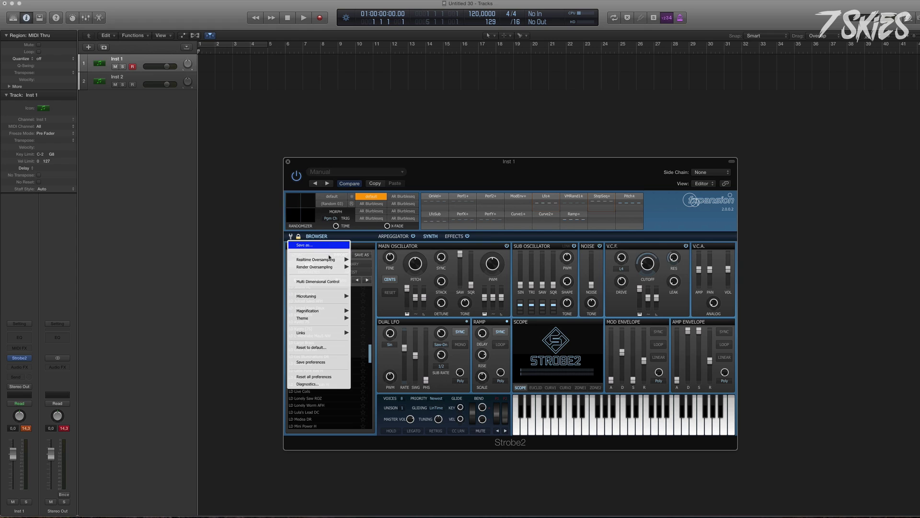
{"action": "mouse_move", "coordinate": [330, 261]}
{"action": "mouse_move", "coordinate": [329, 314]}
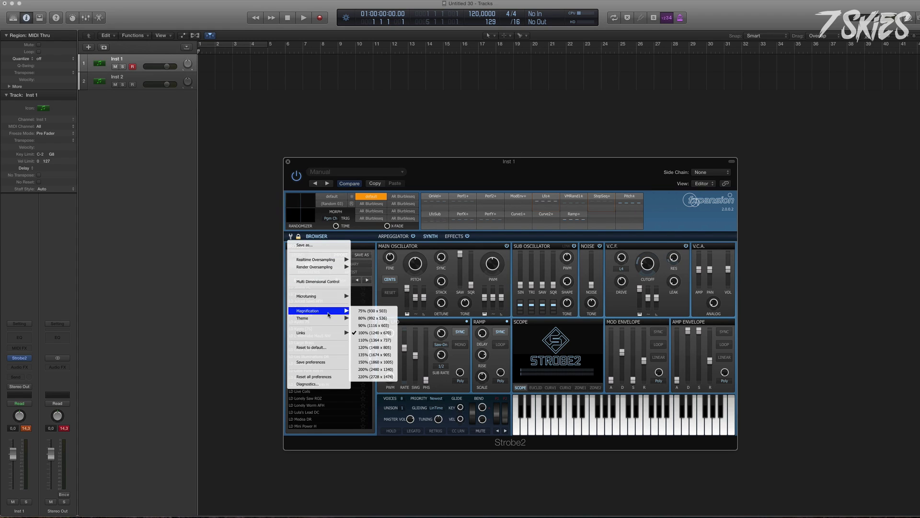
{"action": "left_click", "coordinate": [374, 347]}
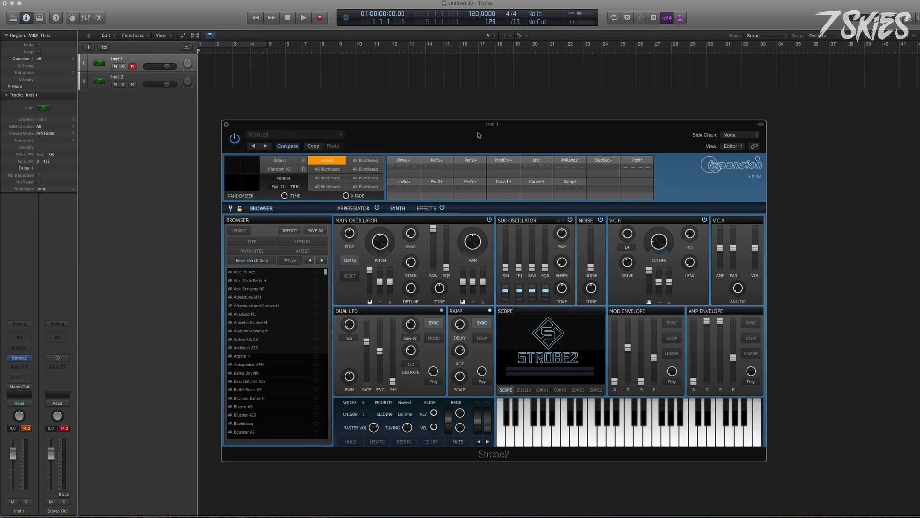
Set Strobe2's interface magnification to 75%
{"action": "left_click", "coordinate": [230, 209]}
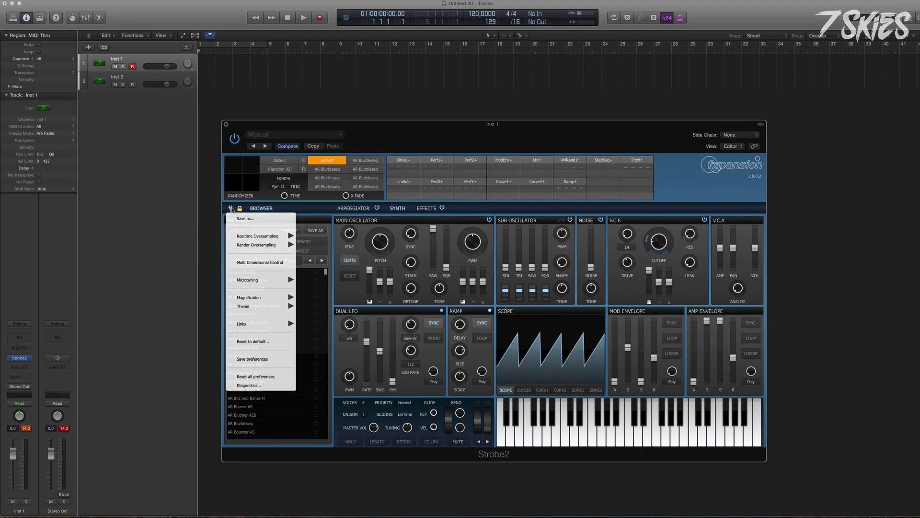
{"action": "mouse_move", "coordinate": [274, 301]}
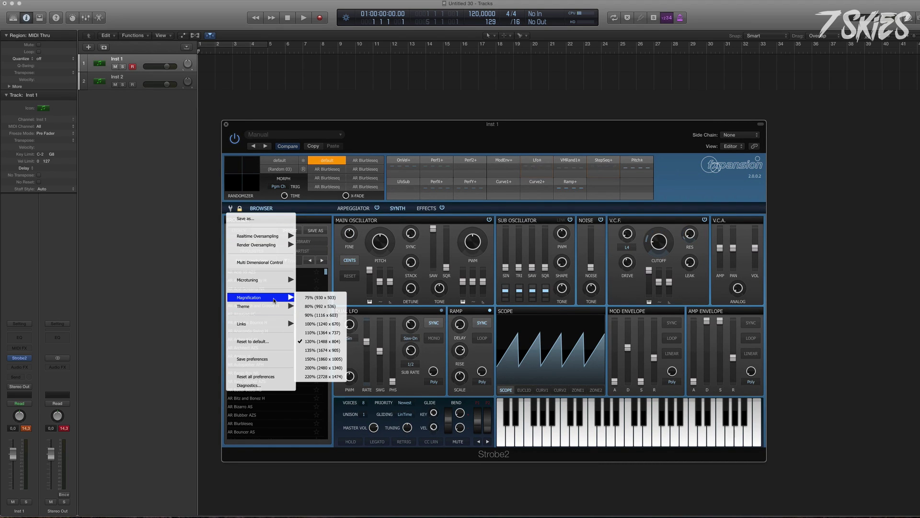
{"action": "left_click", "coordinate": [320, 297]}
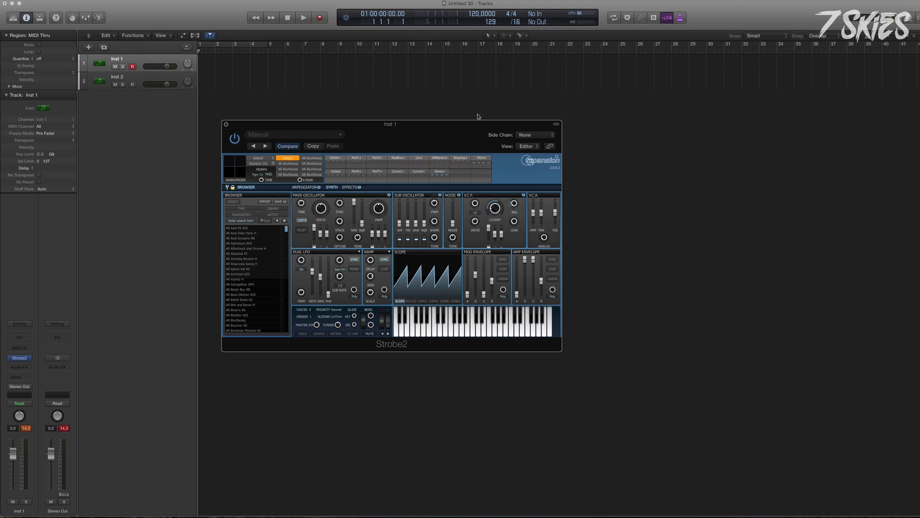
Open the original Strobe from the Inst 2 track and place it beside Strobe2 with Strobe2's browser hidden
{"action": "left_click", "coordinate": [105, 75]}
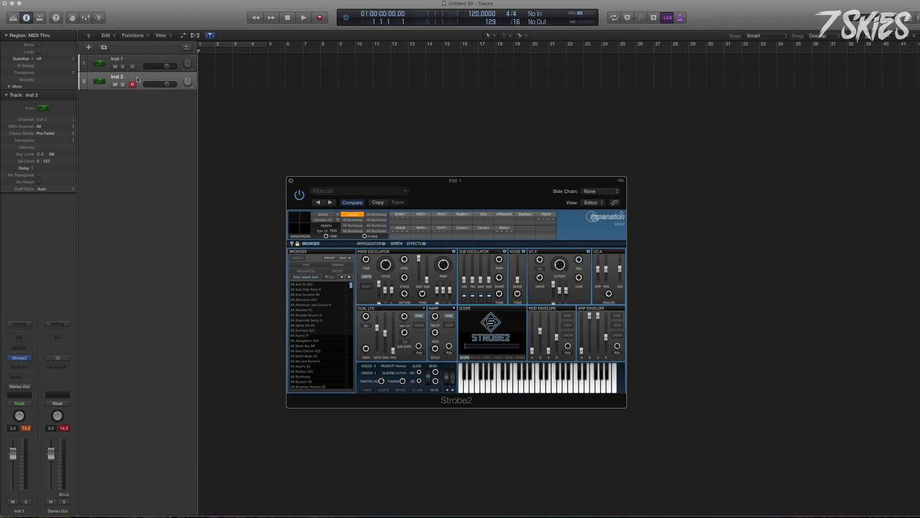
{"action": "left_click", "coordinate": [19, 358]}
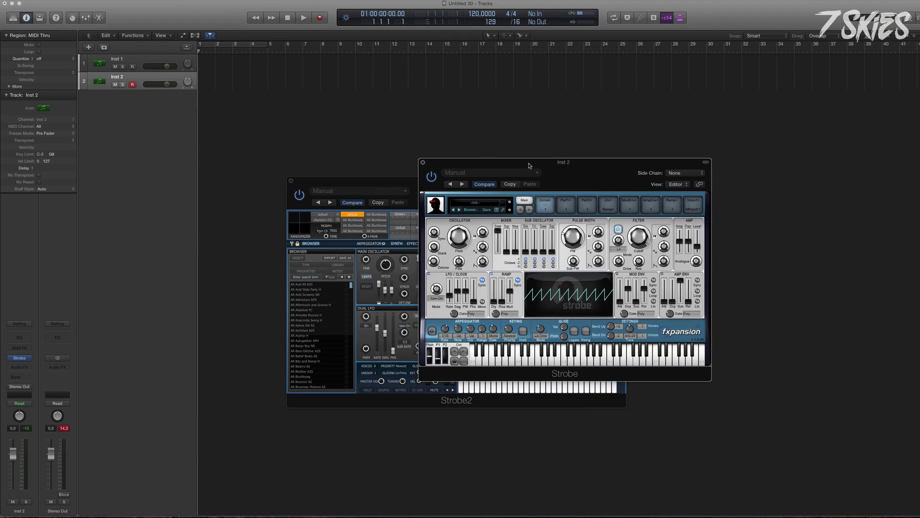
{"action": "left_click", "coordinate": [317, 243]}
{"action": "left_click", "coordinate": [316, 243]}
{"action": "left_click_drag", "start_coordinate": [623, 189], "coordinate": [780, 185]}
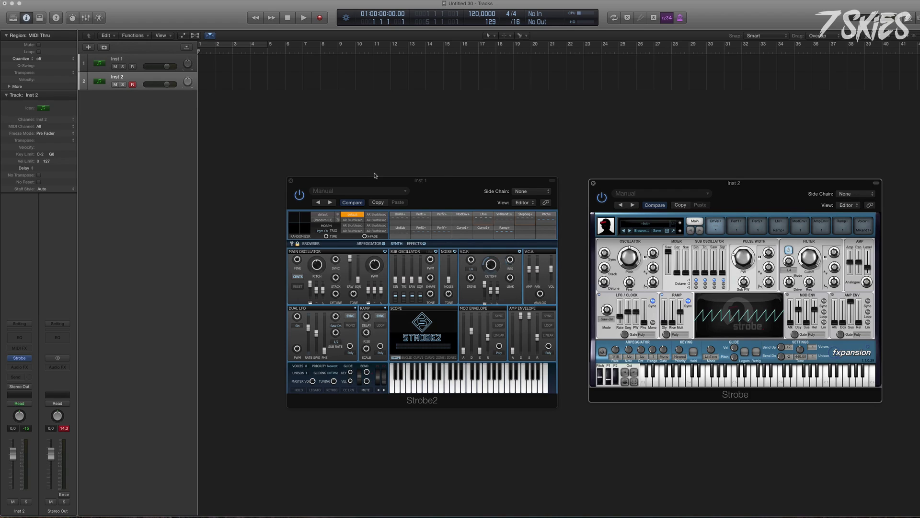
Select the Inst 1 track and set Strobe2's interface magnification to 90%
{"action": "left_click", "coordinate": [155, 60]}
{"action": "left_click", "coordinate": [292, 243]}
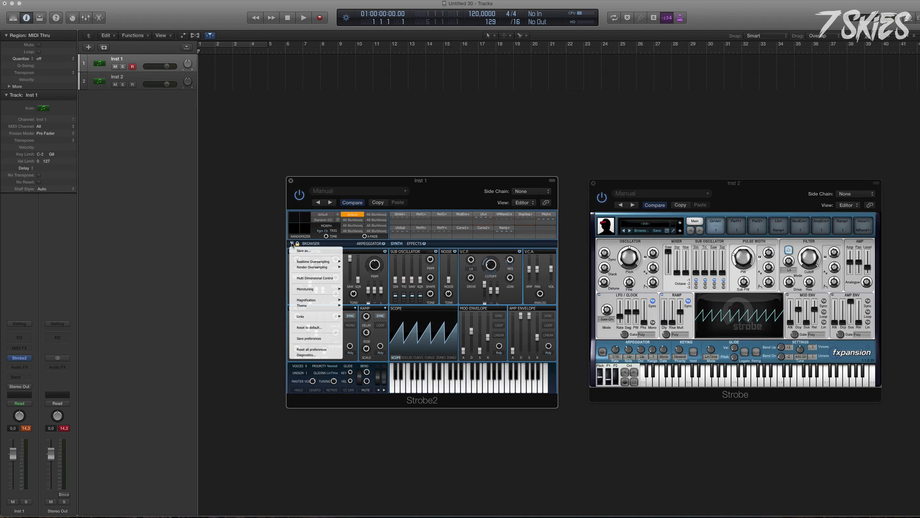
{"action": "mouse_move", "coordinate": [326, 298]}
{"action": "left_click", "coordinate": [372, 310]}
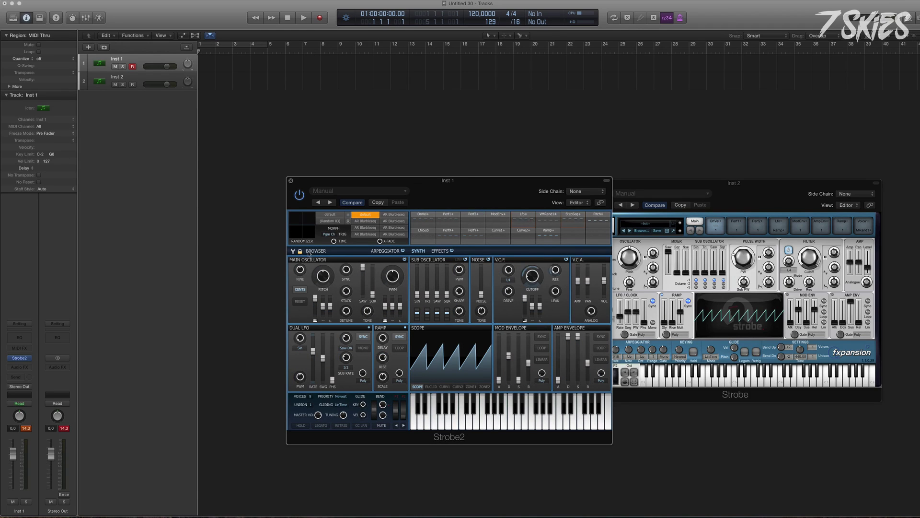
Set Strobe2's interface magnification to 100% with the browser kept hidden
{"action": "left_click", "coordinate": [314, 252]}
{"action": "left_click", "coordinate": [314, 252]}
{"action": "left_click", "coordinate": [292, 251]}
{"action": "mouse_move", "coordinate": [326, 317]}
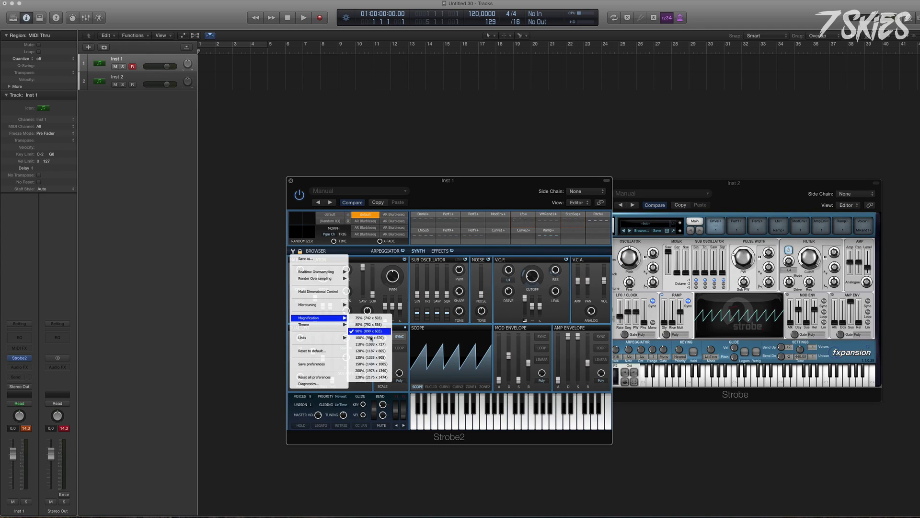
{"action": "left_click", "coordinate": [369, 338]}
Reposition the Strobe2 window and toggle its browser on and off to compare the layout sizes
{"action": "left_click_drag", "start_coordinate": [438, 199], "coordinate": [424, 179]}
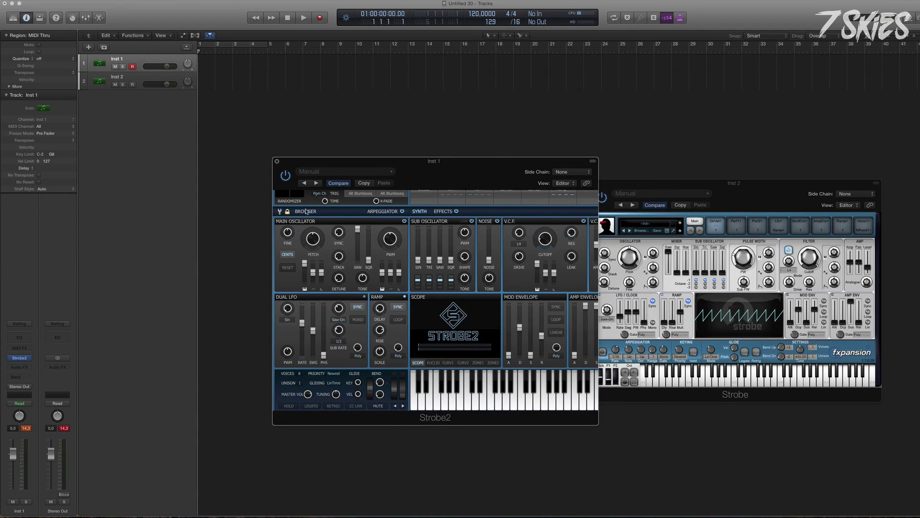
{"action": "left_click", "coordinate": [306, 212]}
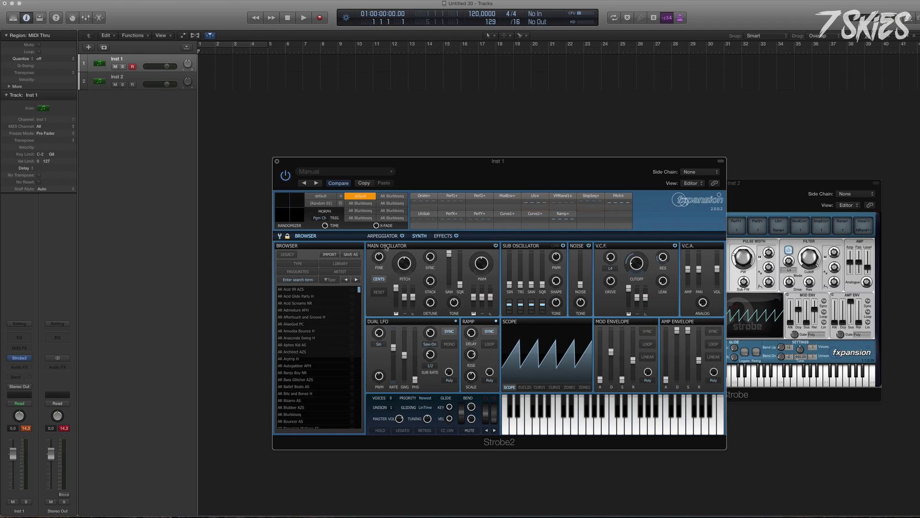
{"action": "left_click", "coordinate": [314, 237]}
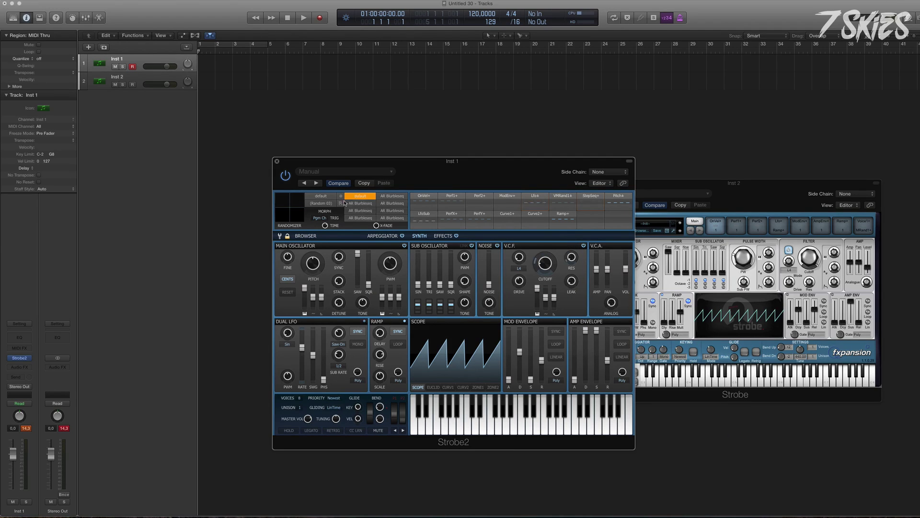
Close the original Strobe's window and move the Strobe2 window toward the middle of the workspace
{"action": "left_click_drag", "start_coordinate": [448, 171], "coordinate": [406, 167]}
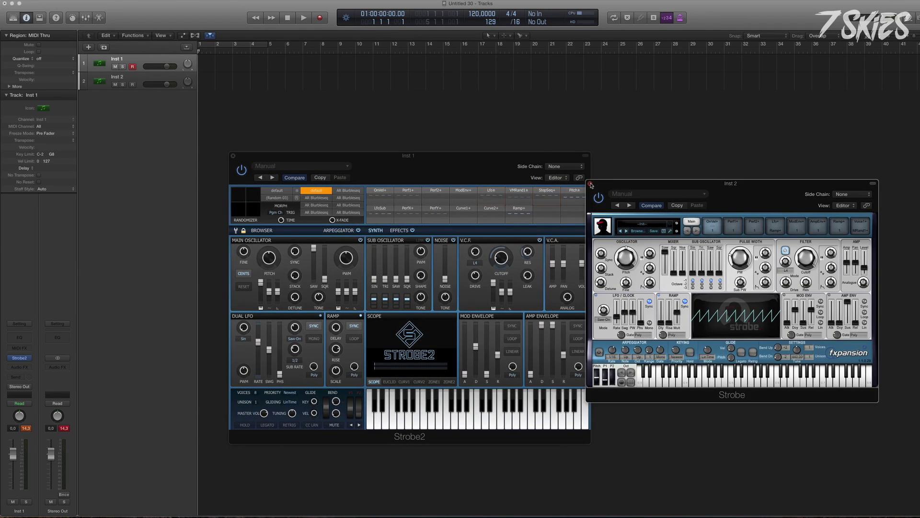
{"action": "left_click", "coordinate": [593, 183]}
{"action": "left_click_drag", "start_coordinate": [489, 172], "coordinate": [541, 164]}
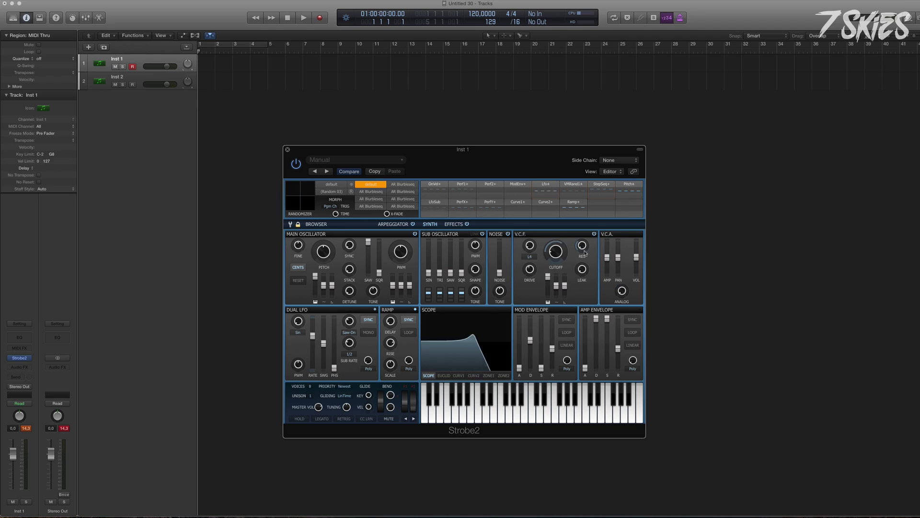
Adjust the V.C.F. drive
{"action": "mouse_move", "coordinate": [530, 266]}
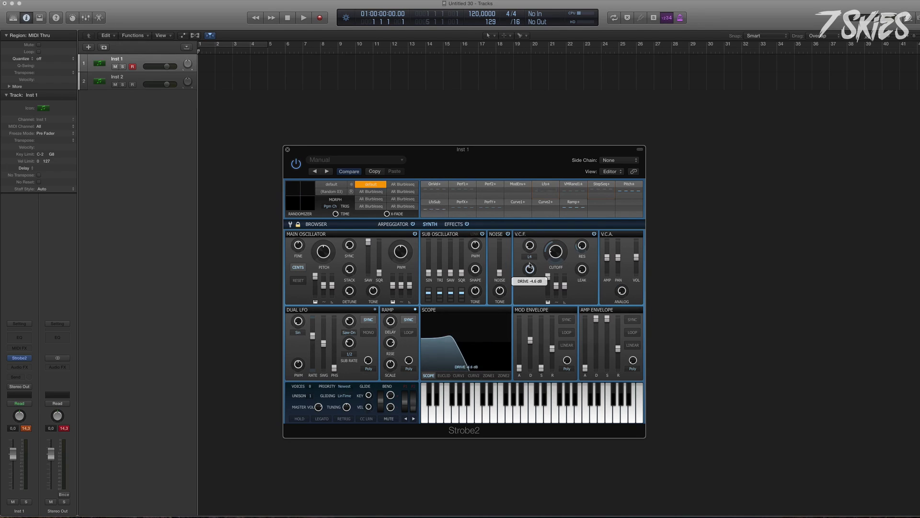